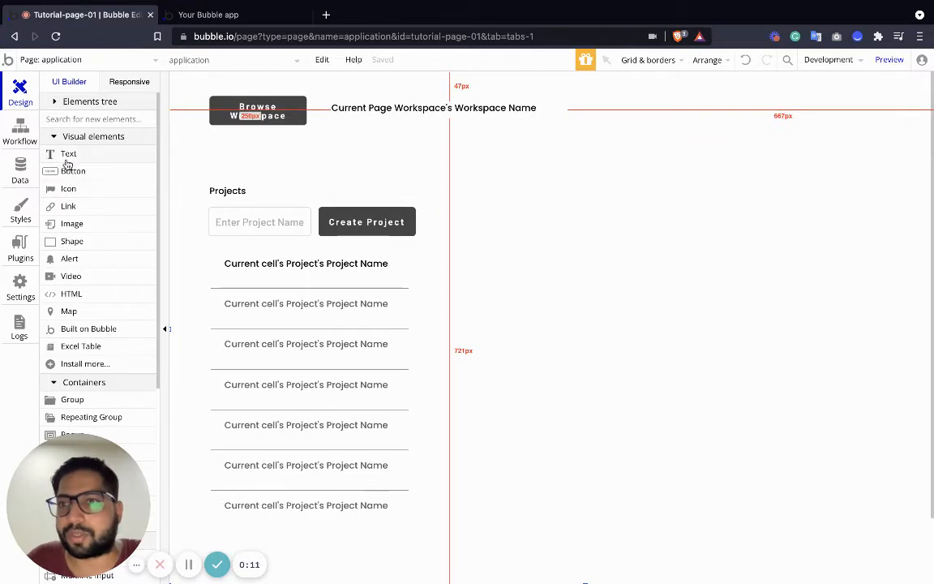
Add a text element right of the project creation area and align it with the Projects heading.
left_click_drag(69, 154, 538, 197)
left_click(586, 219)
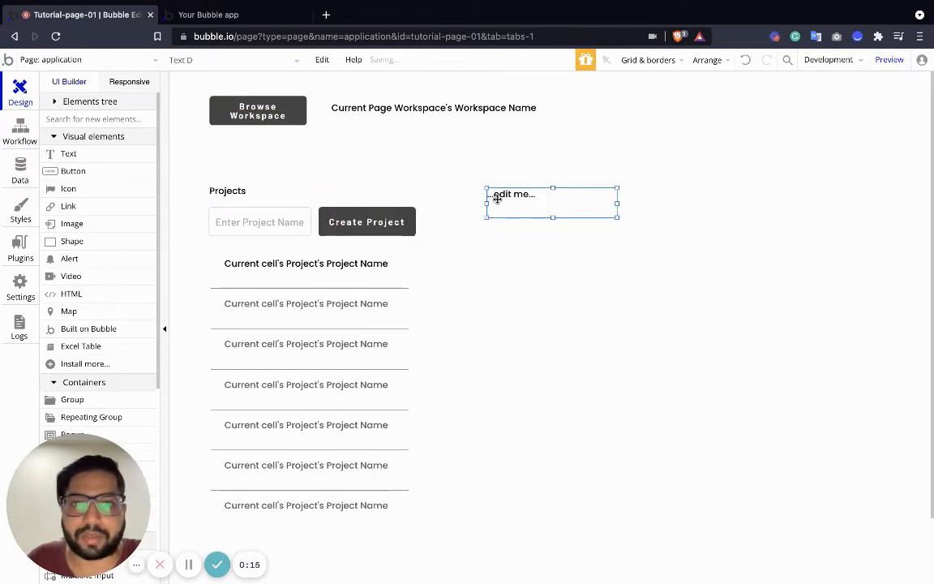
double_click(502, 196)
left_click(585, 219)
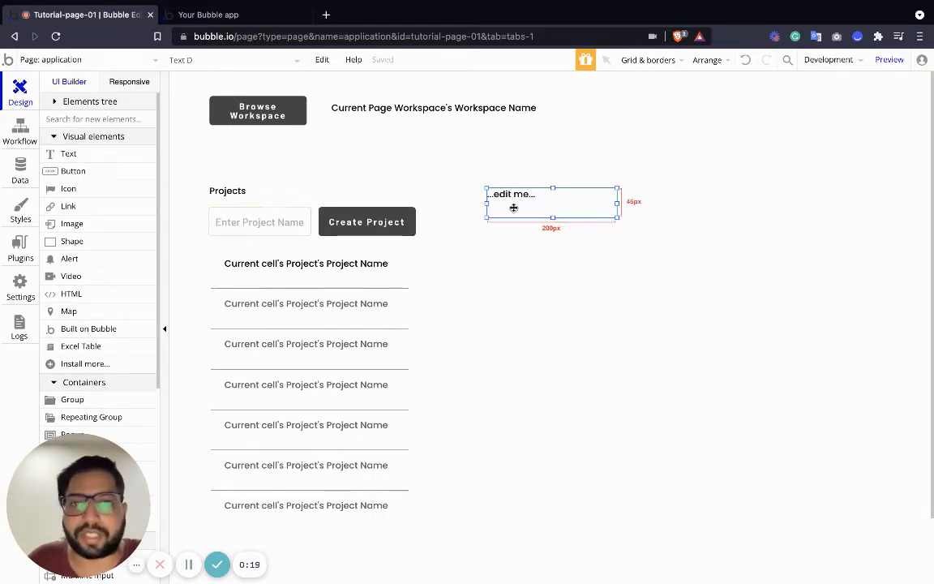
left_click_drag(512, 207, 496, 192)
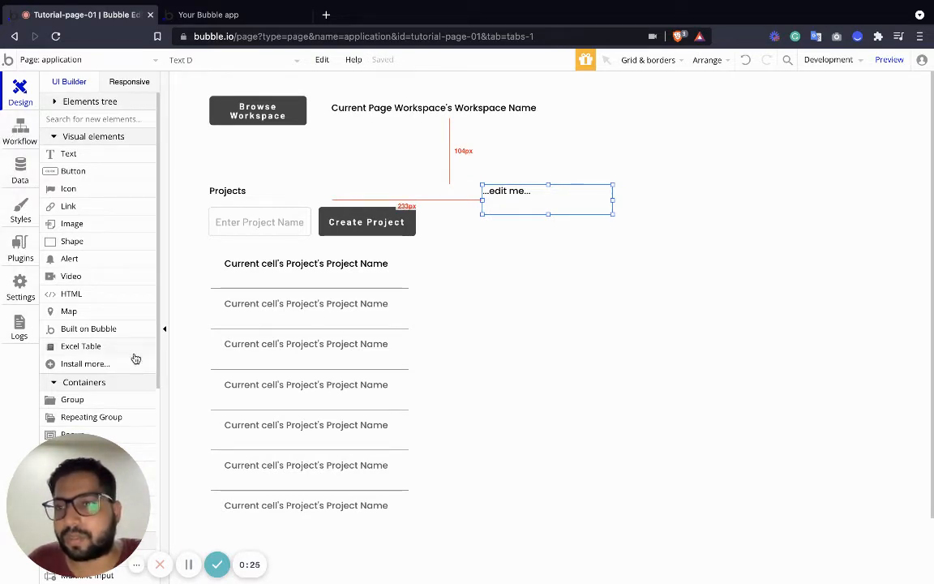
Add a repeating group below the new text element and set its type of content to Section.
scroll(113, 389, "down", 2)
left_click_drag(104, 358, 598, 278)
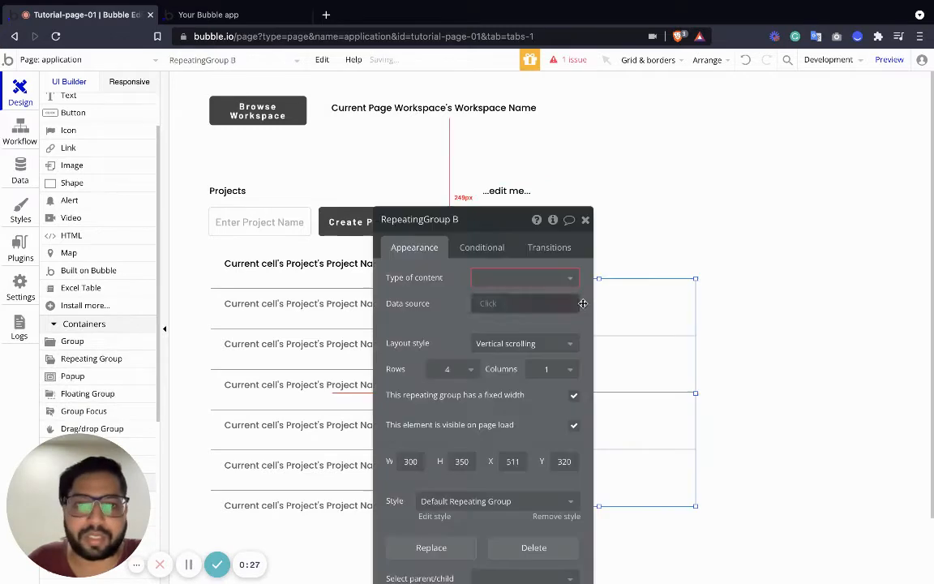
left_click(539, 277)
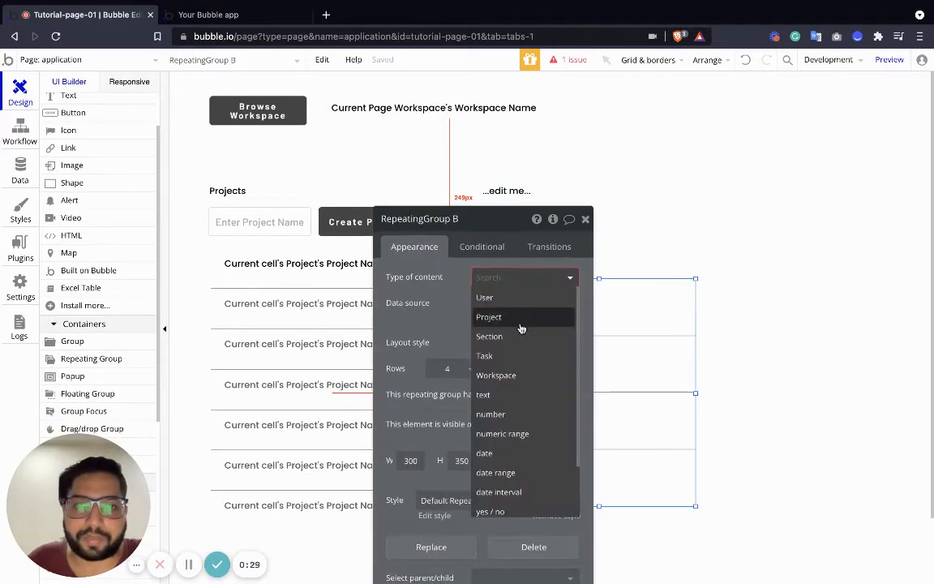
left_click(489, 336)
left_click(585, 218)
Place the section repeating group just under the text, left-aligned with it, about 627 px wide and 461 px high.
left_click_drag(613, 358, 595, 307)
left_click_drag(674, 341, 890, 341)
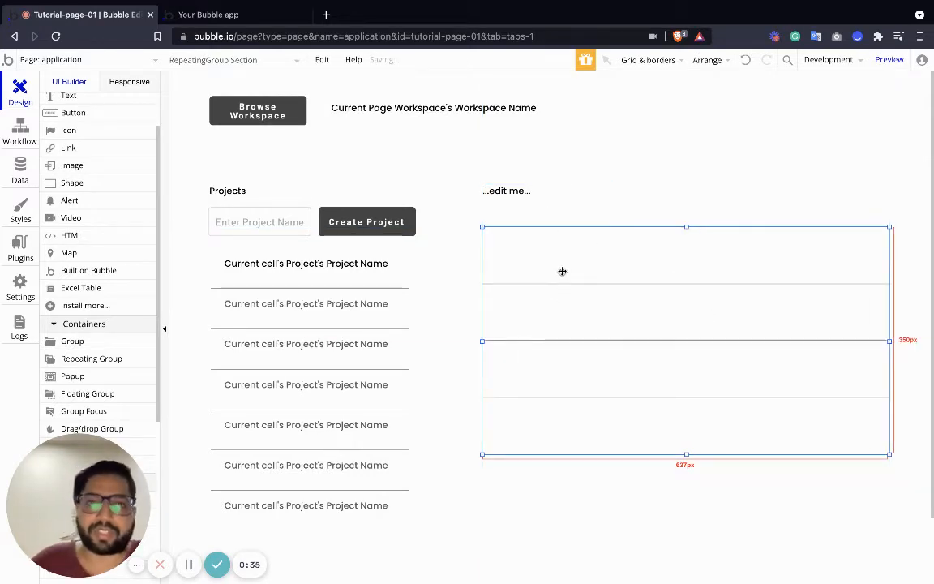
left_click_drag(686, 455, 698, 523)
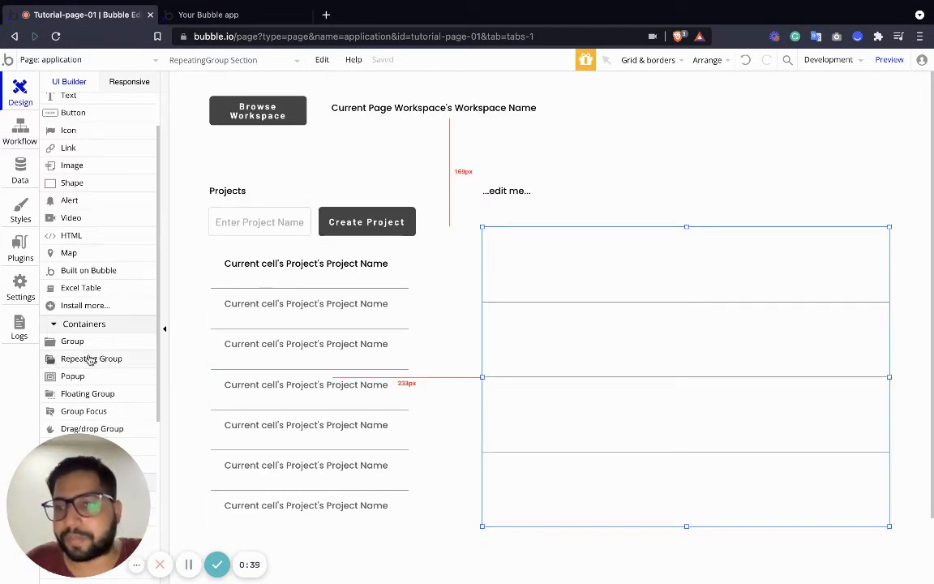
Set the section repeating group to 2 rows and extend its lower edge so the cells are taller.
double_click(665, 405)
left_click(451, 368)
left_click(436, 408)
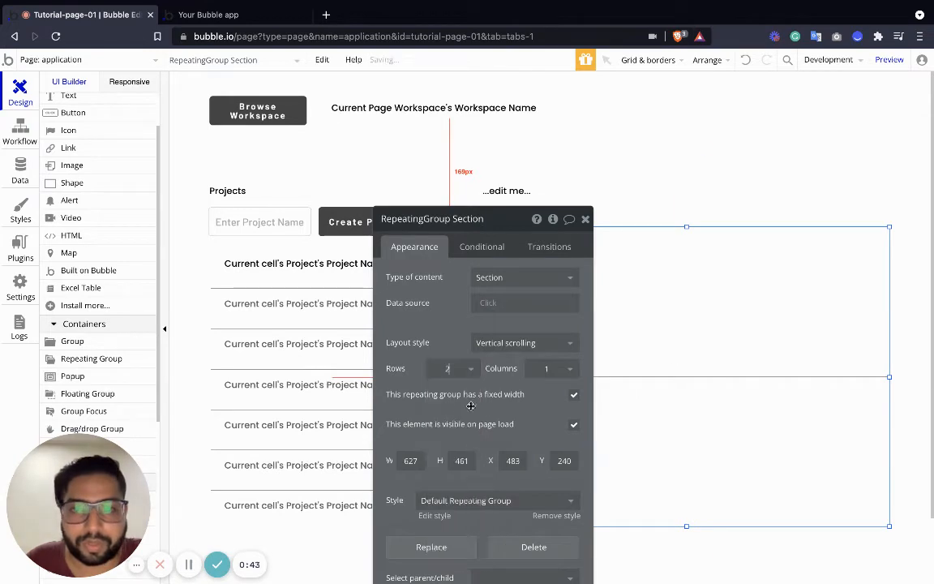
left_click(587, 219)
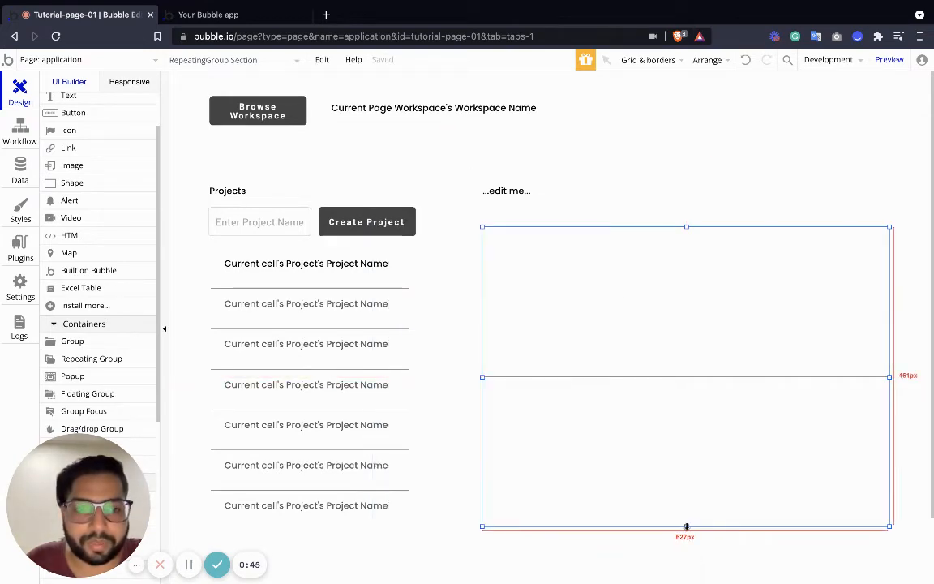
left_click_drag(686, 526, 686, 565)
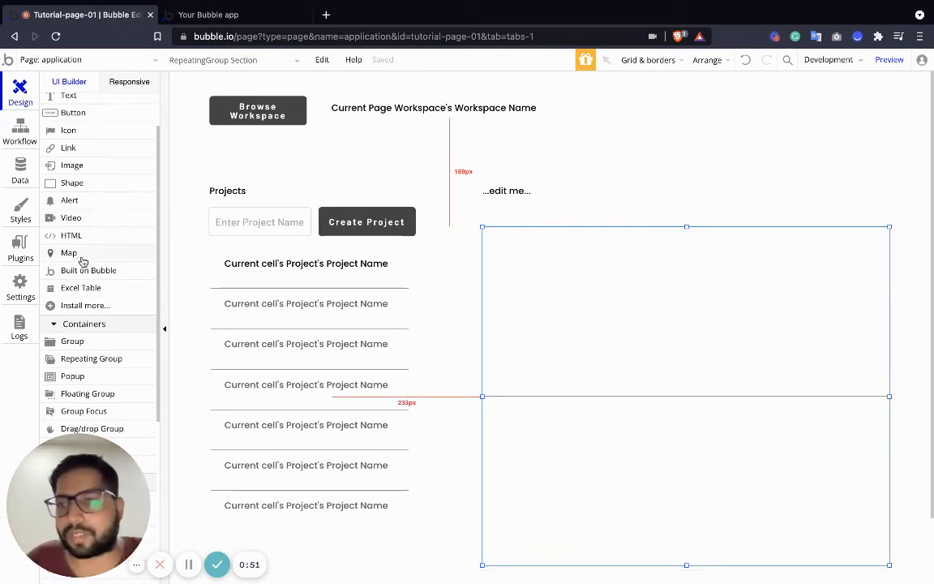
Nest a new repeating group in the first section cell with 1 row and a height of 100 px.
left_click(91, 358)
left_click(562, 244)
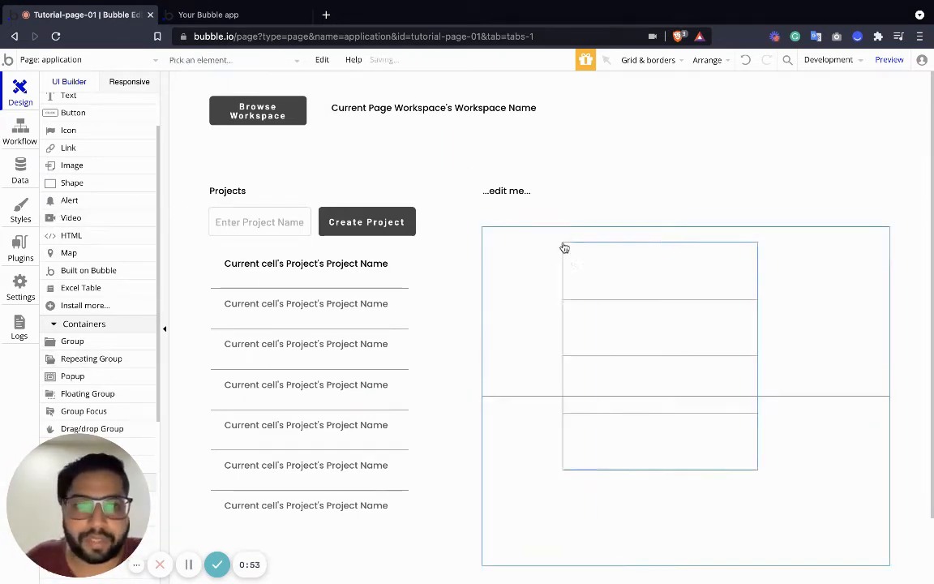
left_click(463, 368)
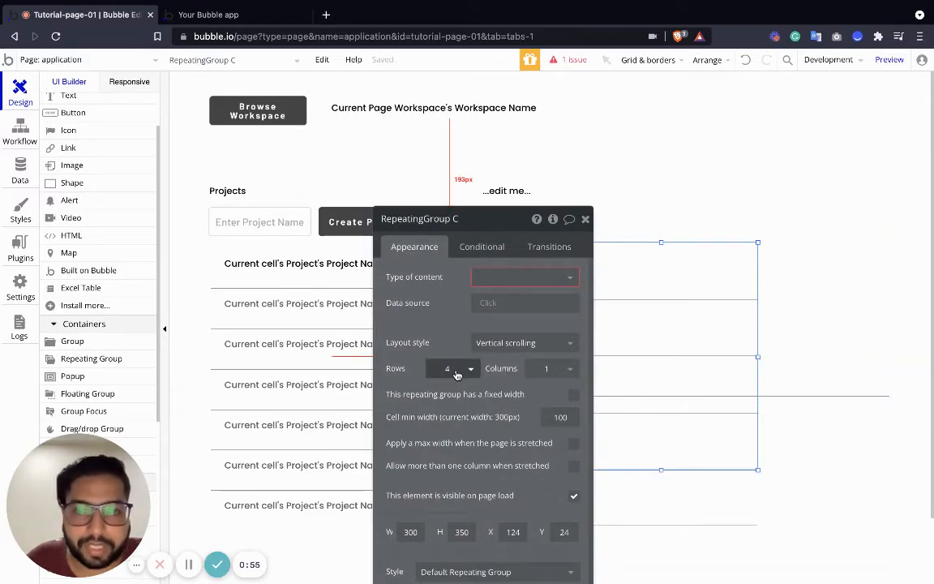
left_click(454, 393)
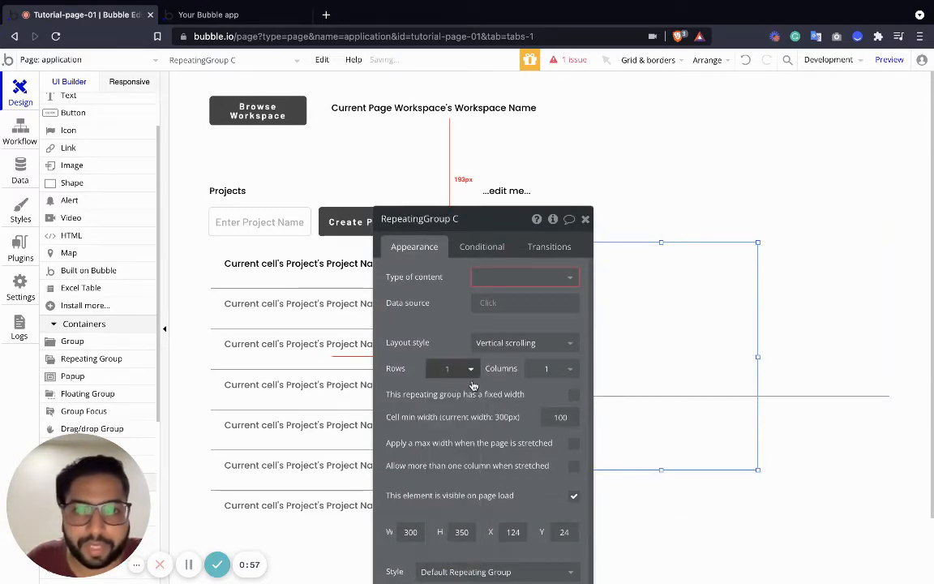
double_click(461, 532)
type("100")
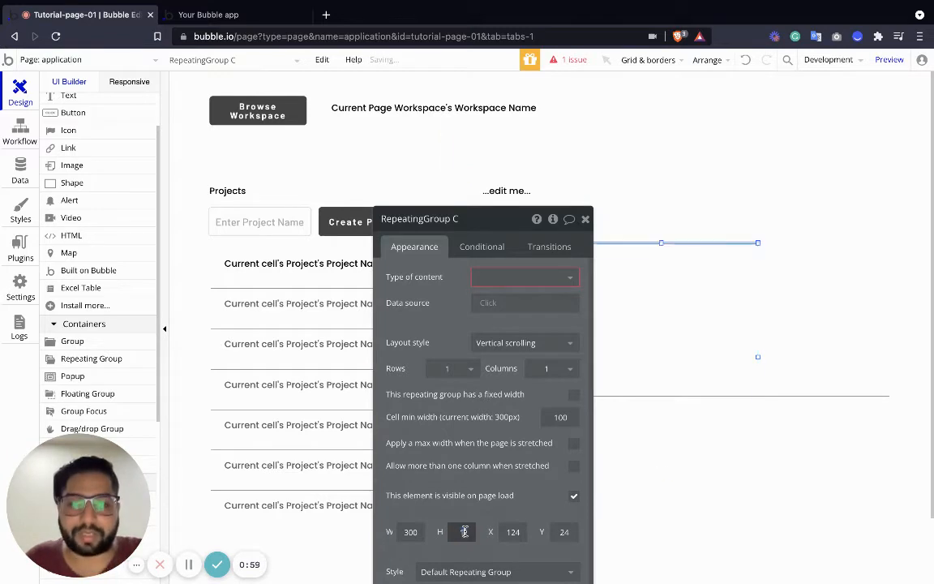
left_click(584, 219)
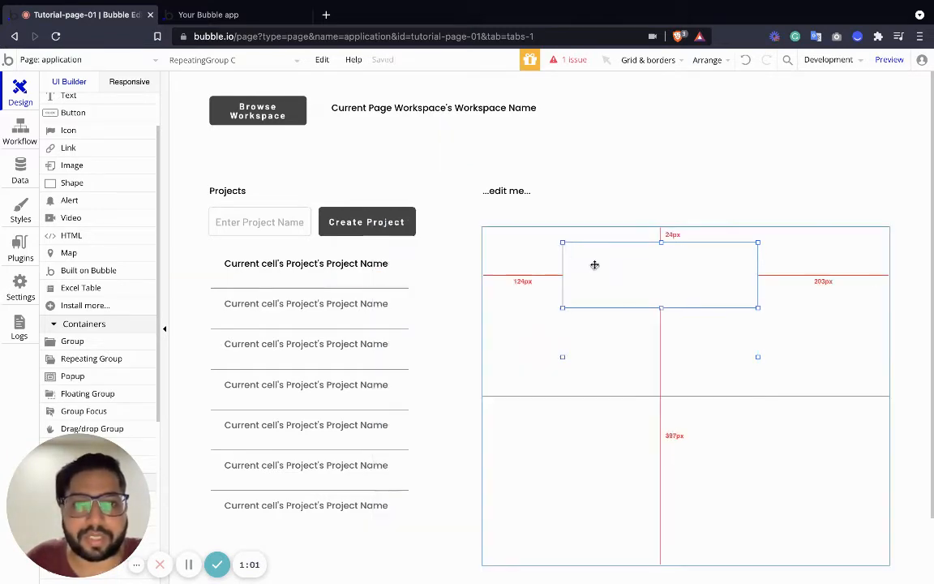
Move the nested repeating group near the cell's left edge, widen it across most of the cell and make it shorter.
left_click_drag(595, 265, 559, 284)
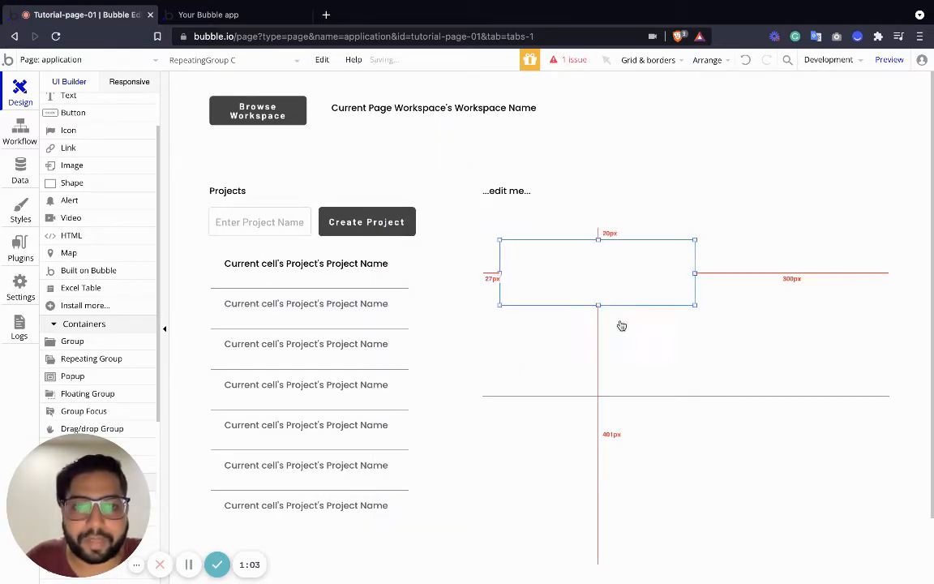
left_click_drag(702, 308, 876, 283)
left_click_drag(598, 270, 599, 277)
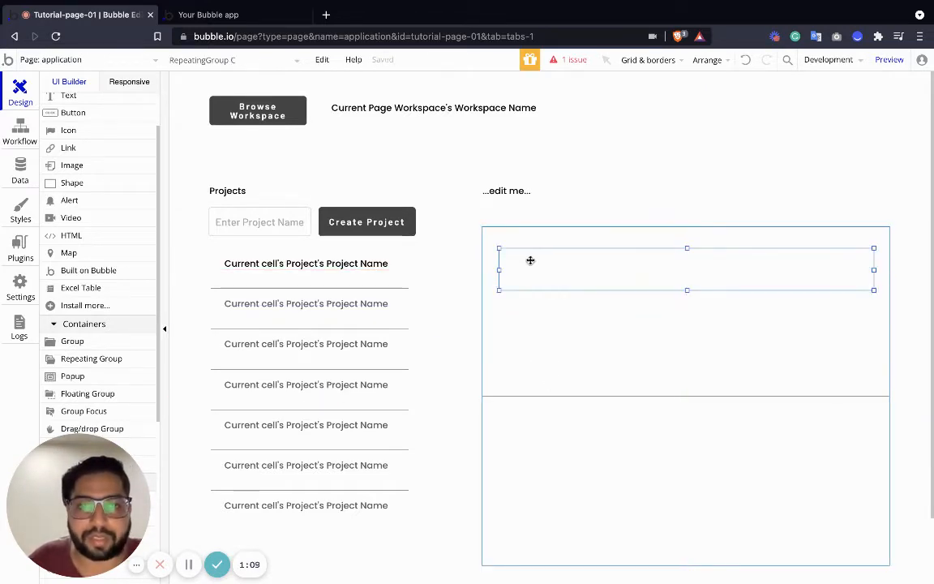
Select the placeholder text together with the section repeating group and wrap both in a Group.
left_click(533, 218)
left_click(537, 229)
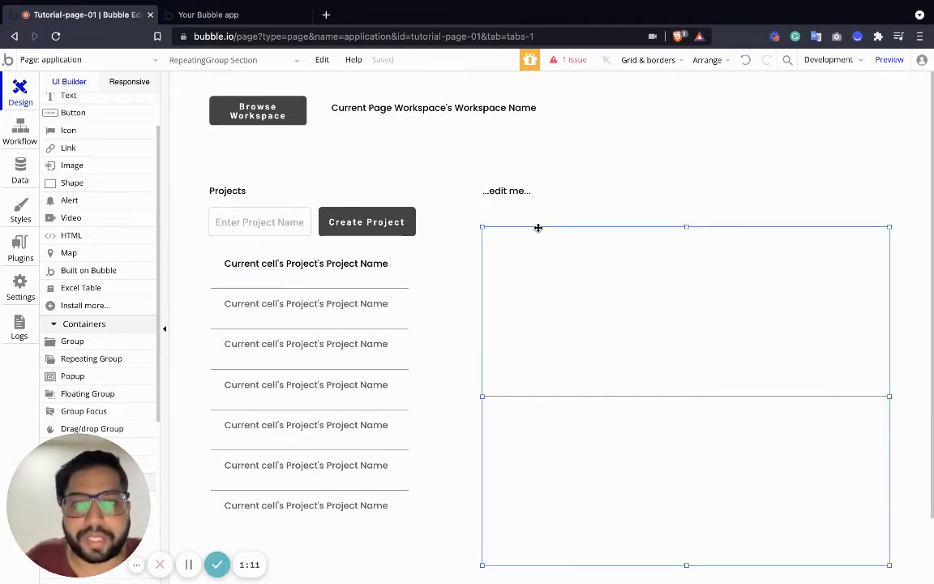
left_click(510, 192)
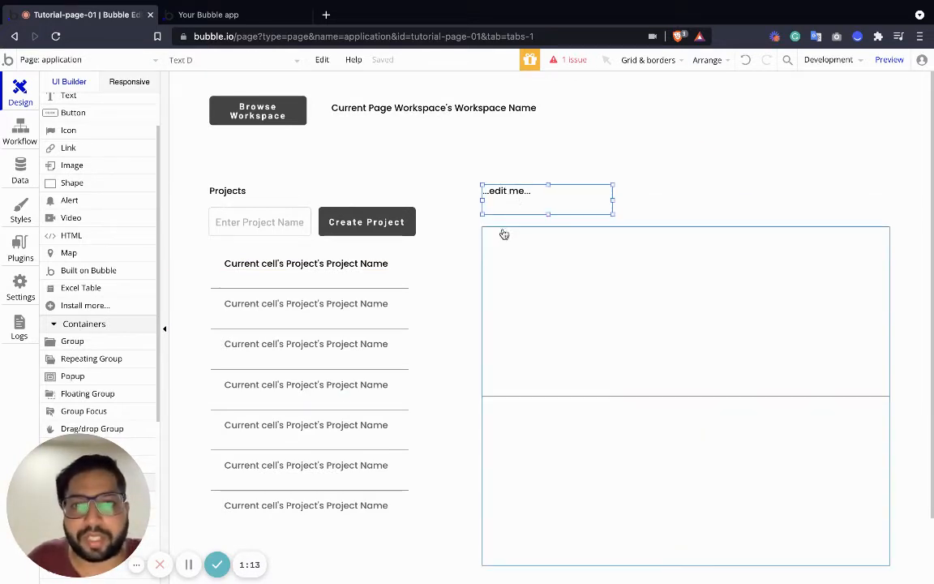
left_click(503, 234, "shift")
left_click(499, 231)
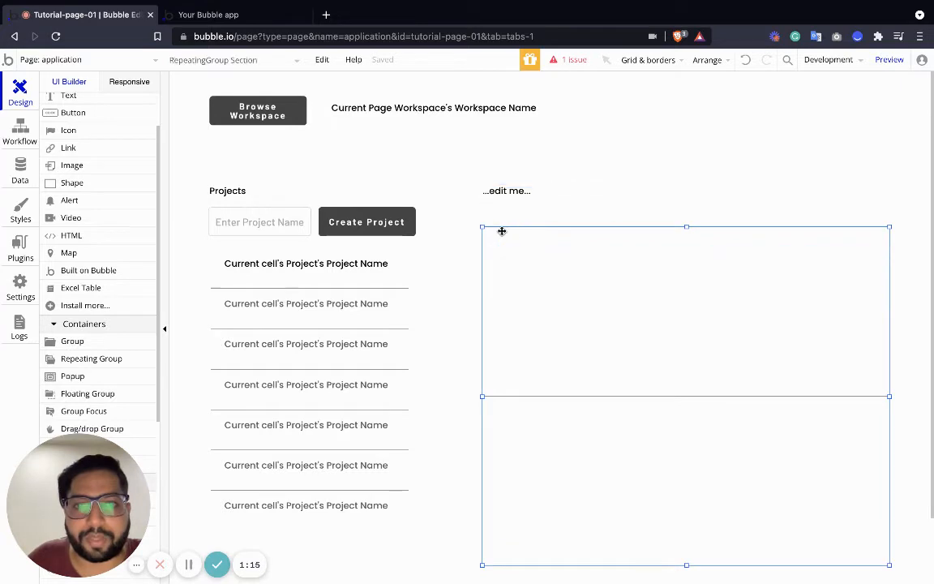
left_click(499, 199, "shift")
right_click(498, 200)
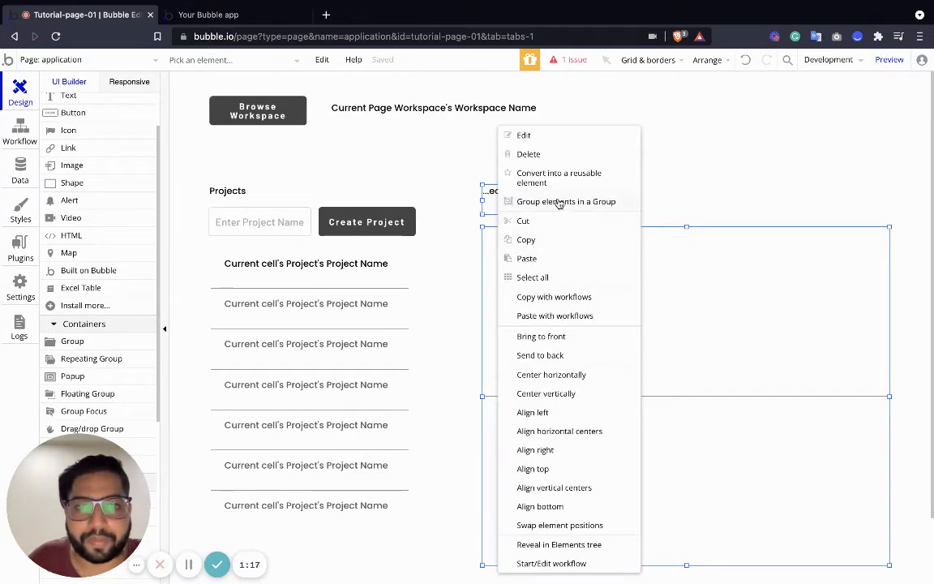
left_click(511, 202)
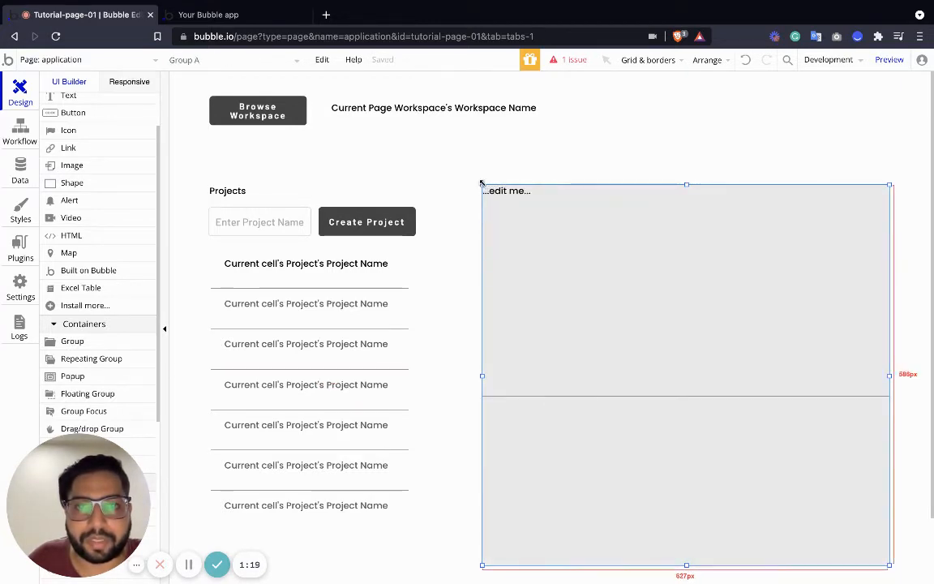
Enlarge the new group outward at opposite corners to leave a margin, and adjust the placeholder text near its upper-left corner.
left_click_drag(484, 185, 458, 172)
left_click_drag(891, 567, 924, 583)
left_click_drag(505, 202, 484, 197)
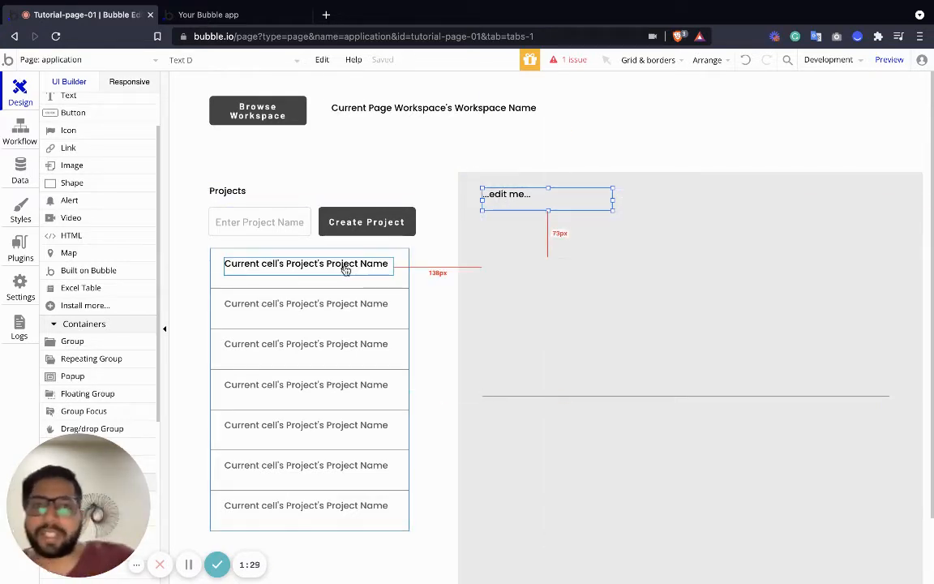
left_click(463, 183)
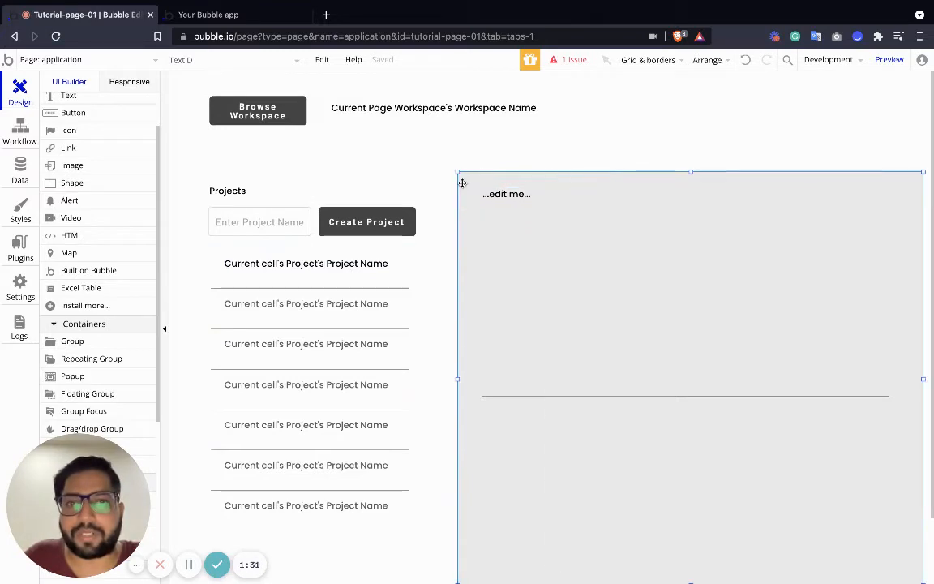
left_click(322, 262)
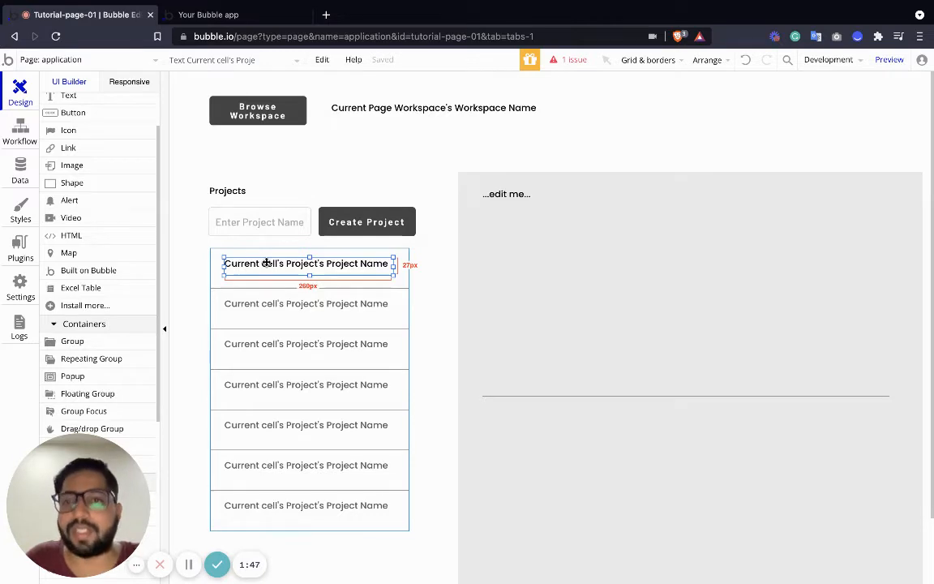
left_click(468, 185)
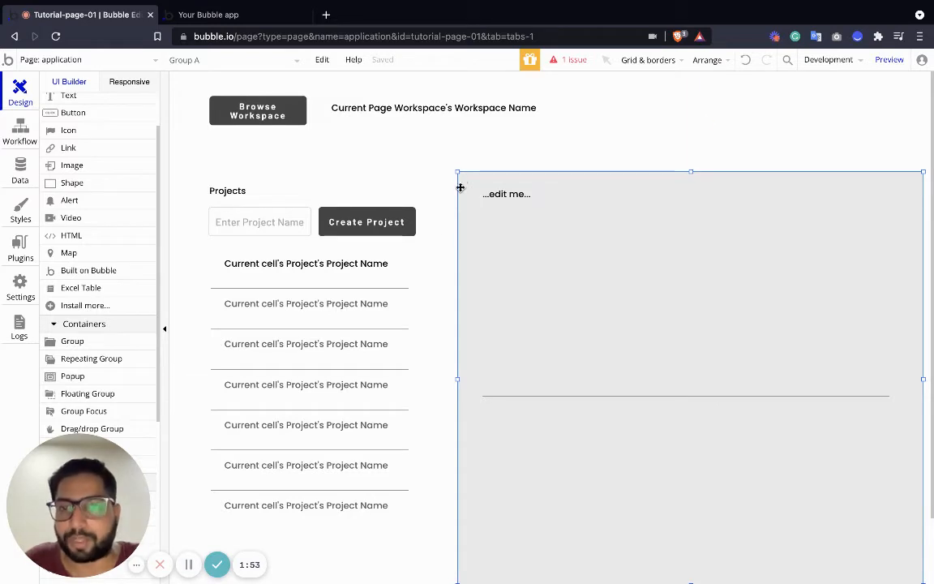
Add a yes / no custom state named "Selected State" to the project repeating group, with default value no.
left_click(409, 284)
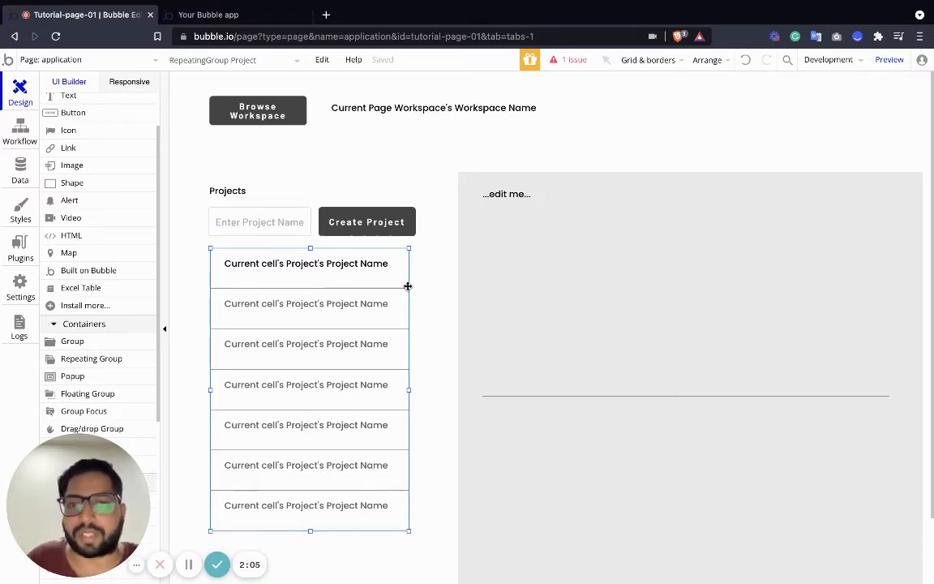
double_click(408, 286)
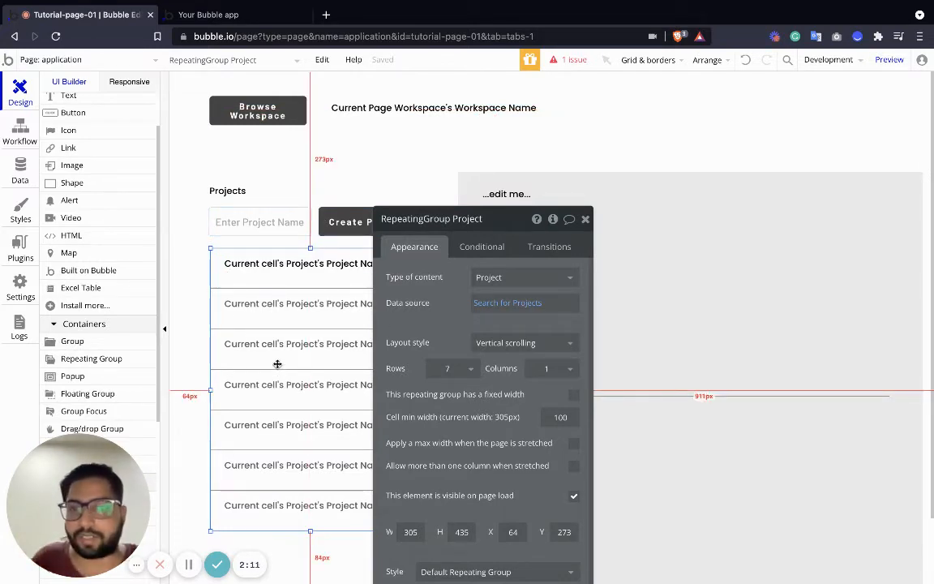
left_click(554, 222)
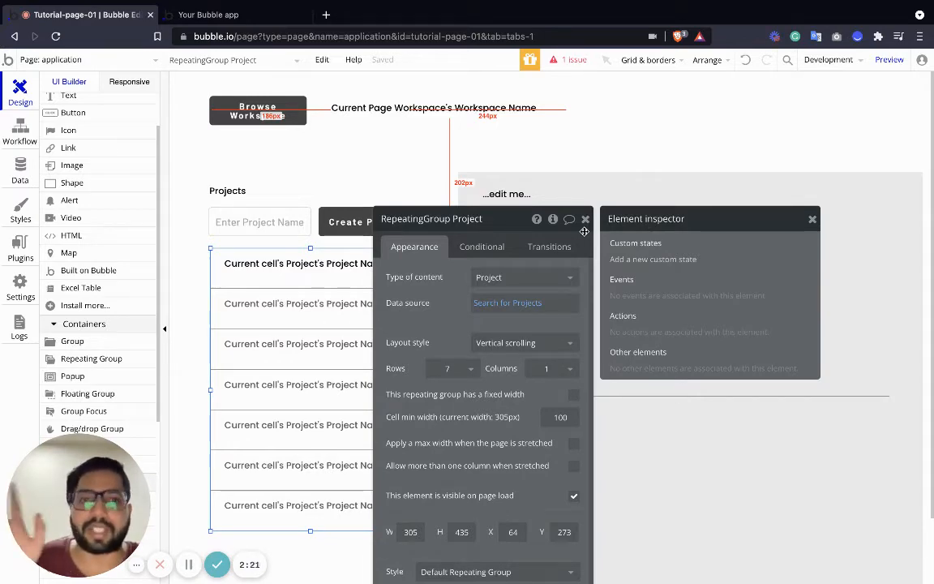
left_click(649, 261)
left_click(486, 149)
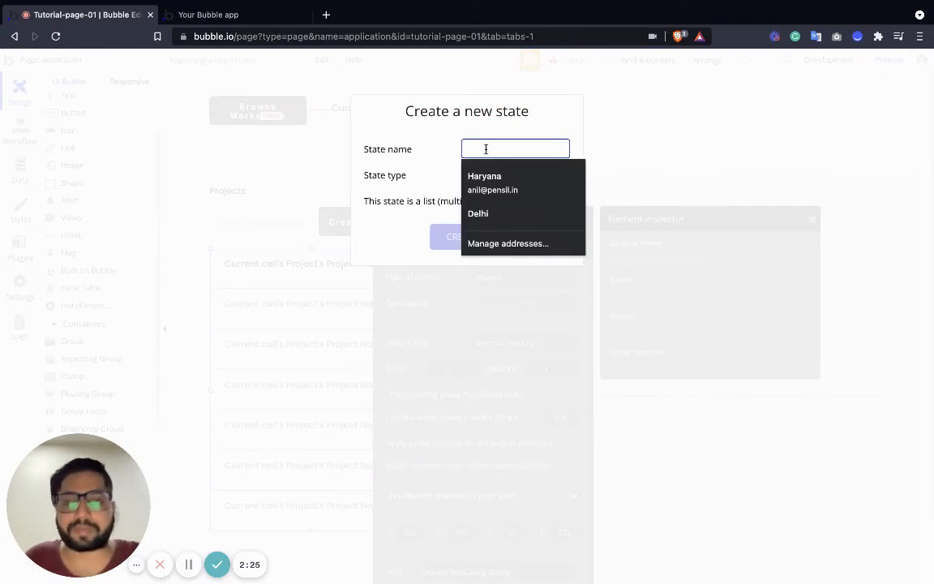
type("Selected State")
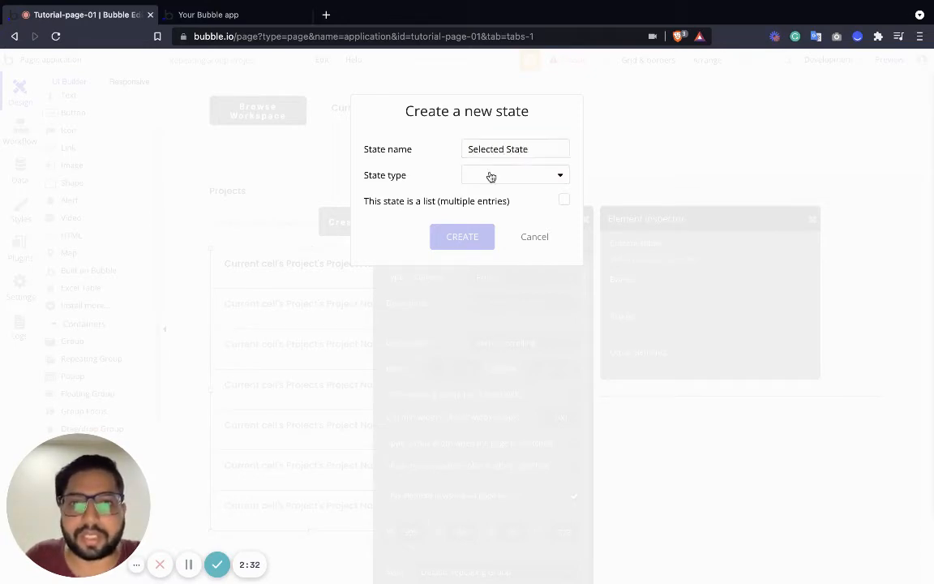
left_click(489, 176)
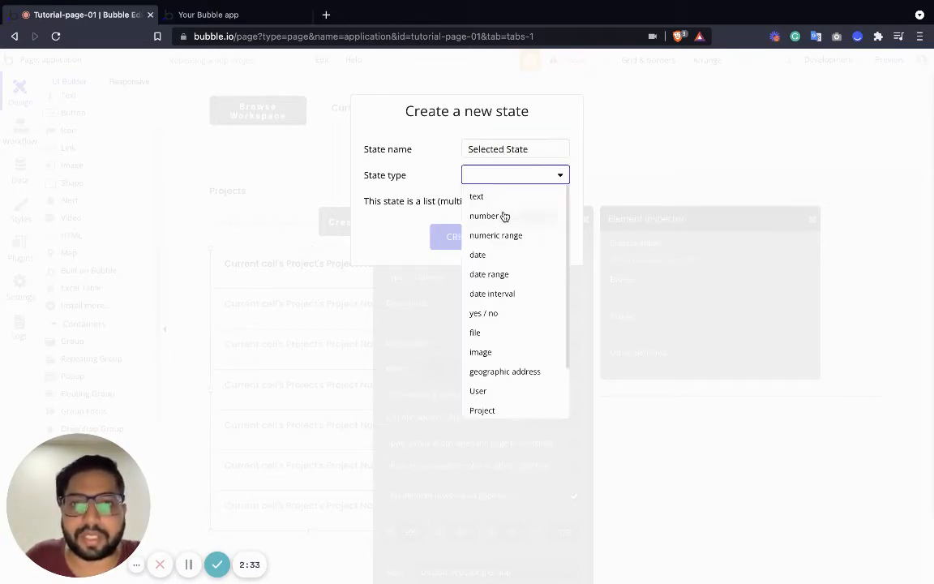
left_click(486, 313)
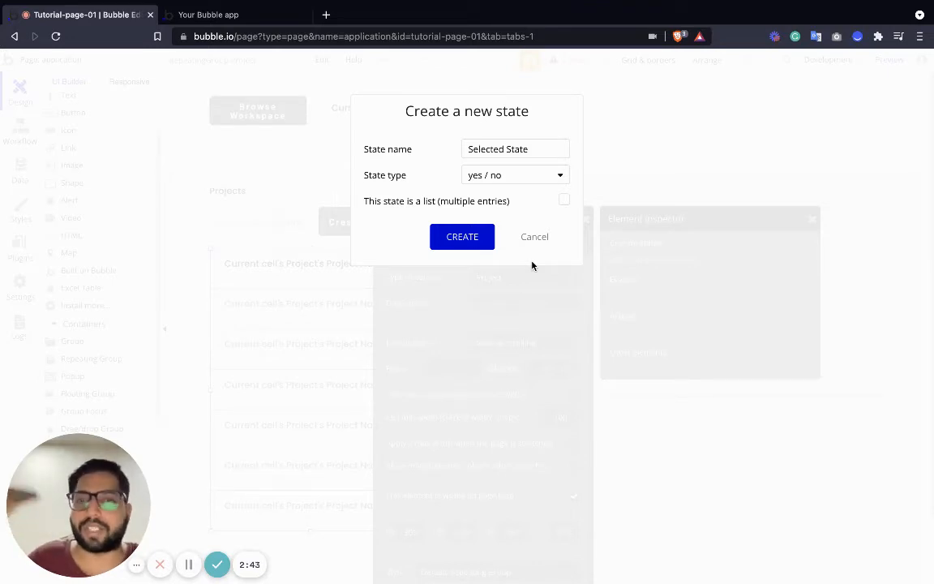
left_click(469, 238)
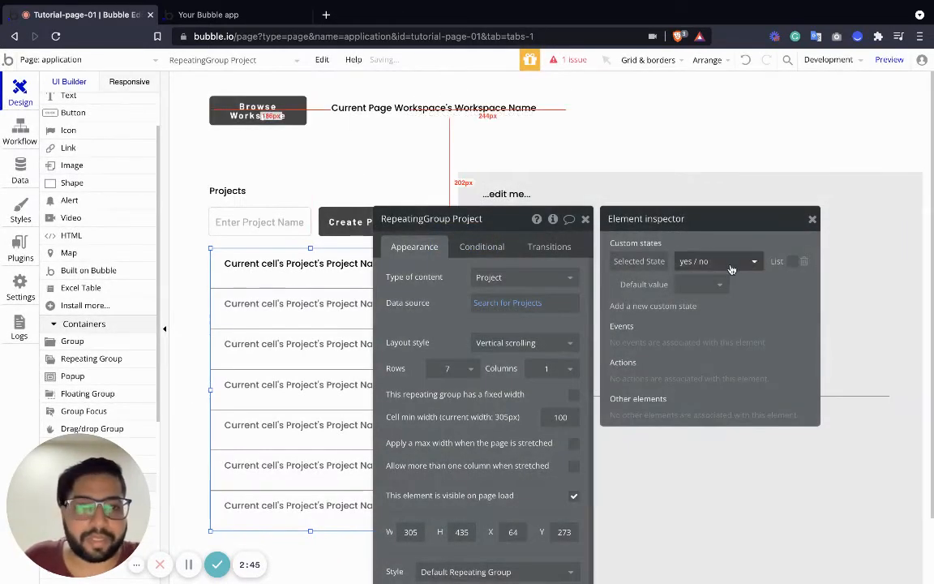
left_click(704, 285)
left_click(685, 341)
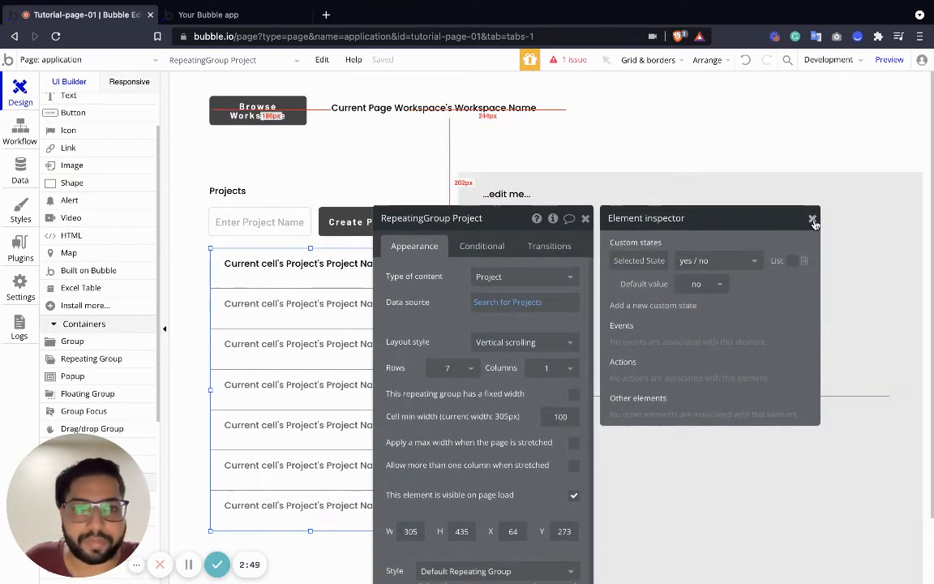
Add a custom state named "Selected Project" of type Project to the group containing the placeholder text and section list.
left_click(583, 221)
left_click(615, 177)
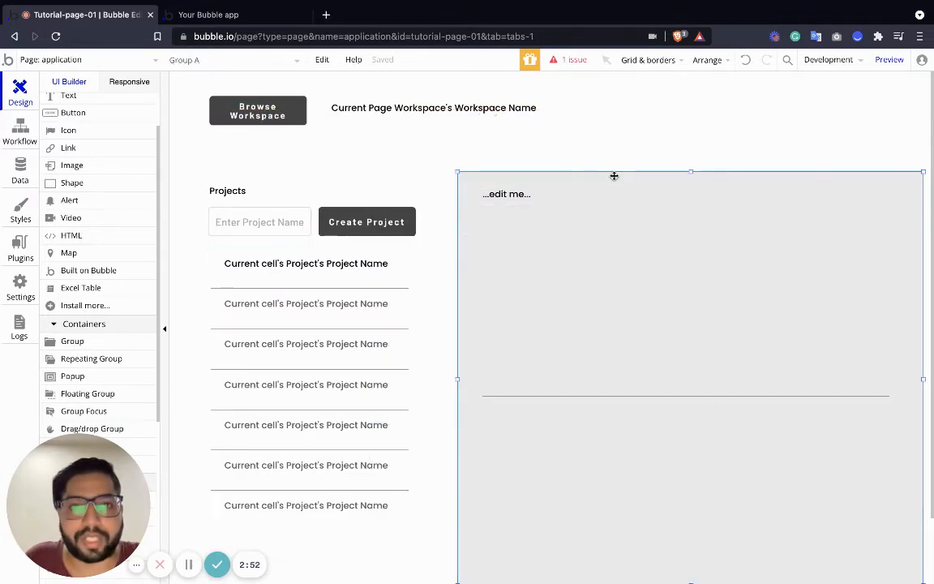
double_click(478, 176)
left_click(550, 219)
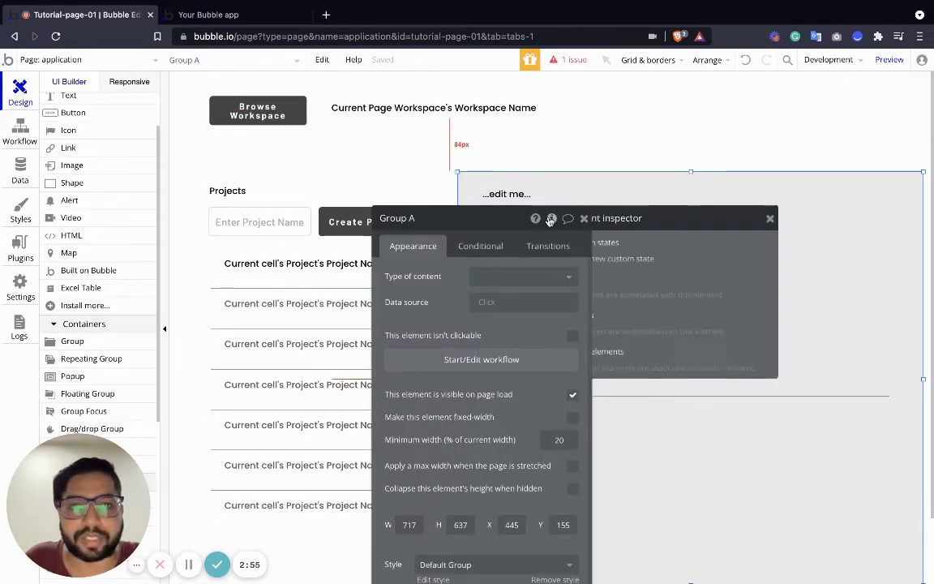
left_click(636, 254)
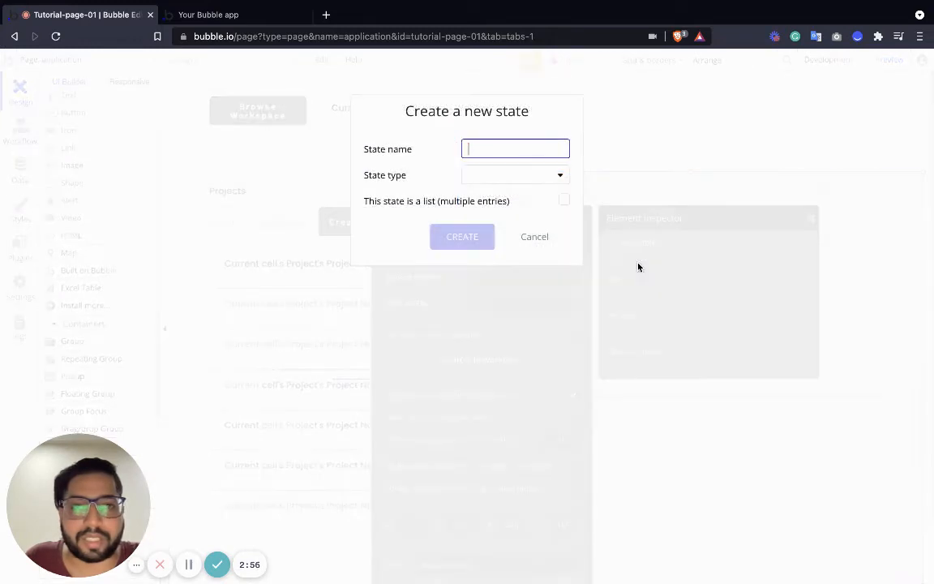
left_click(500, 147)
type("Project")
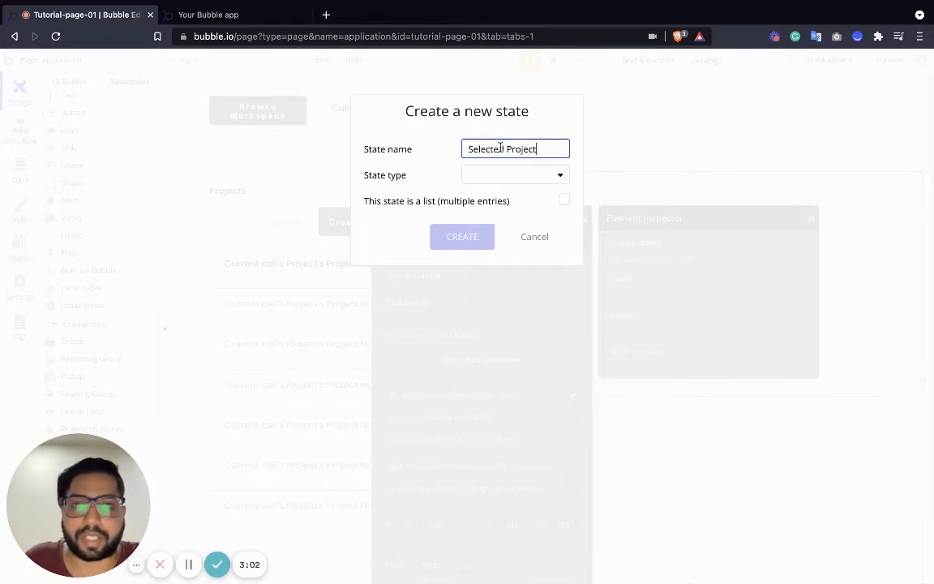
left_click(504, 175)
scroll(503, 316, "down", 2)
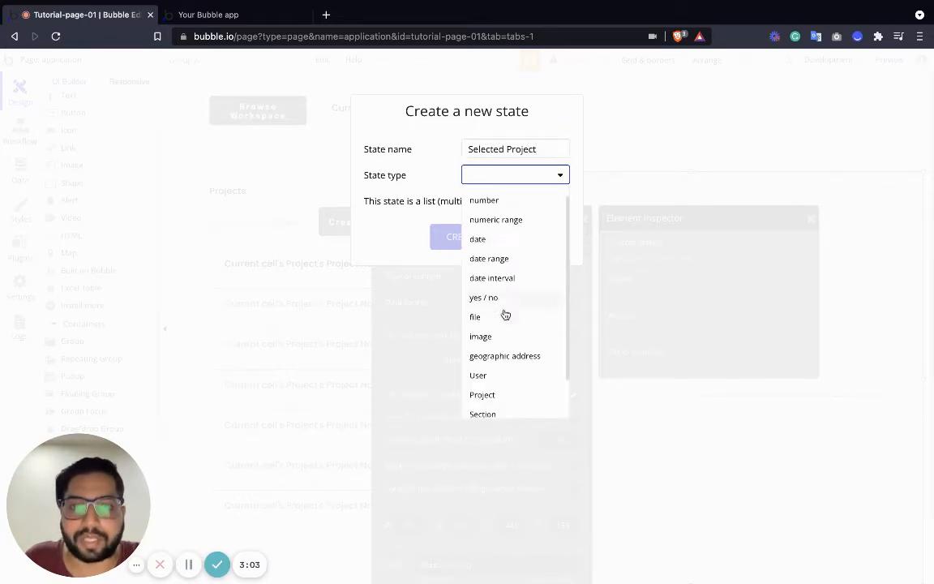
left_click(484, 345)
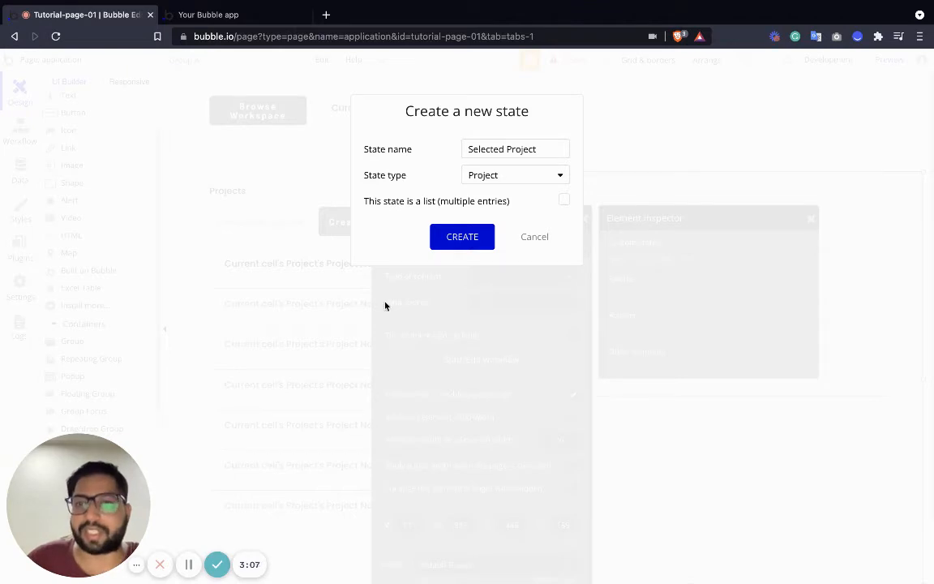
left_click(463, 237)
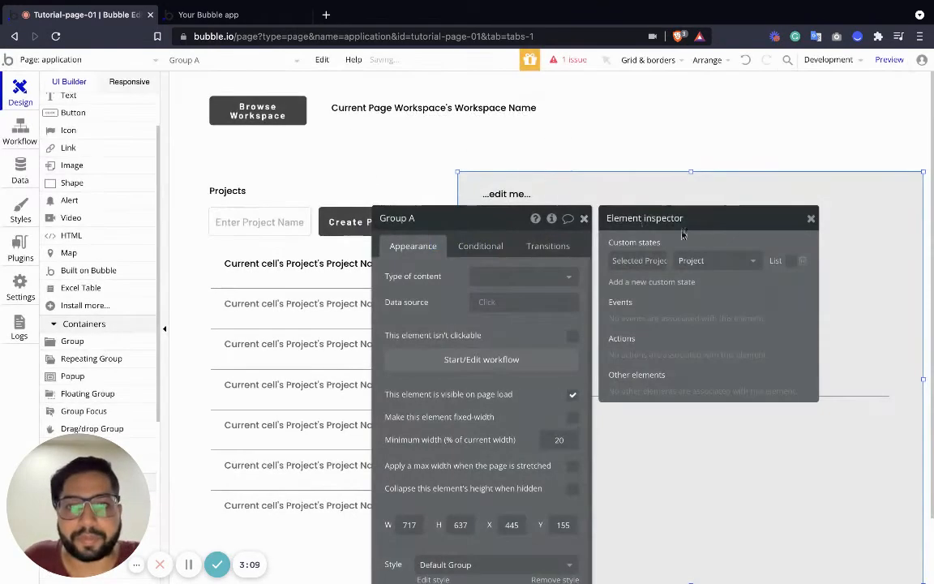
left_click(585, 215)
Create a workflow for when the project name text in the project list is clicked, with a Set state action.
left_click(323, 266)
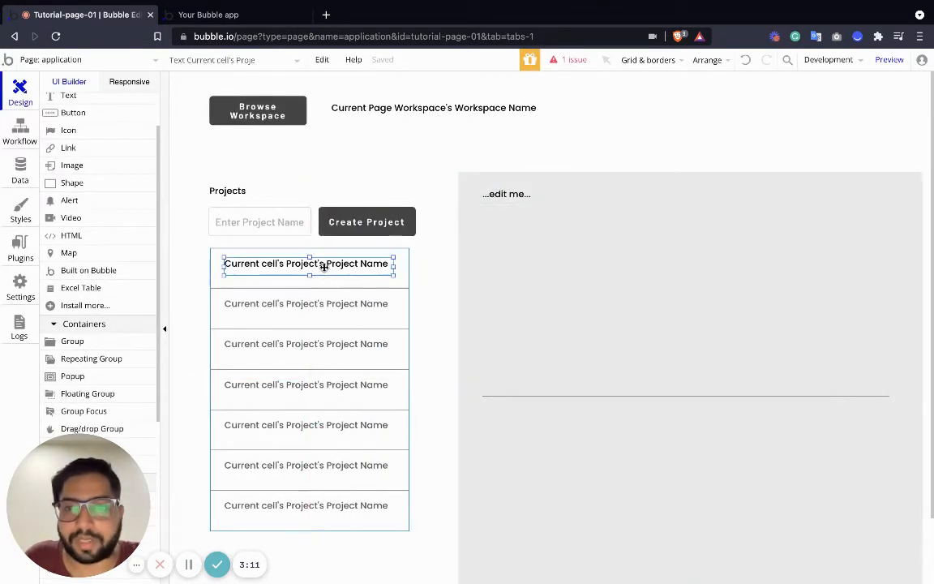
left_click(292, 273)
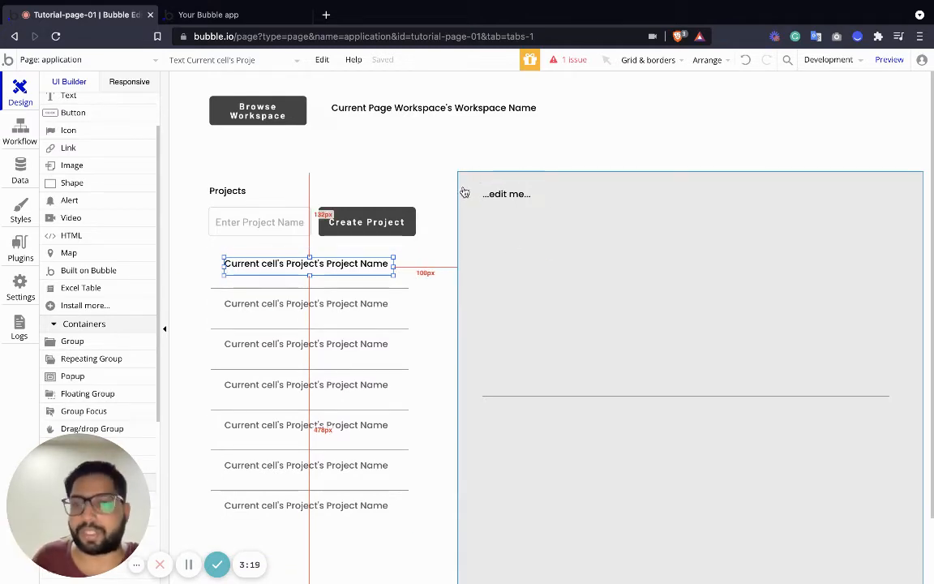
double_click(335, 265)
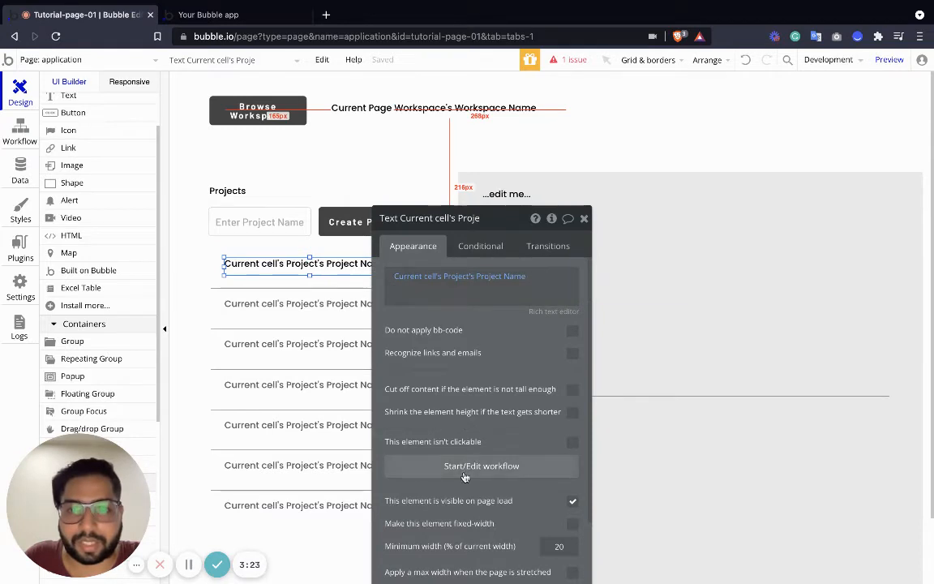
left_click(481, 465)
left_click(153, 221)
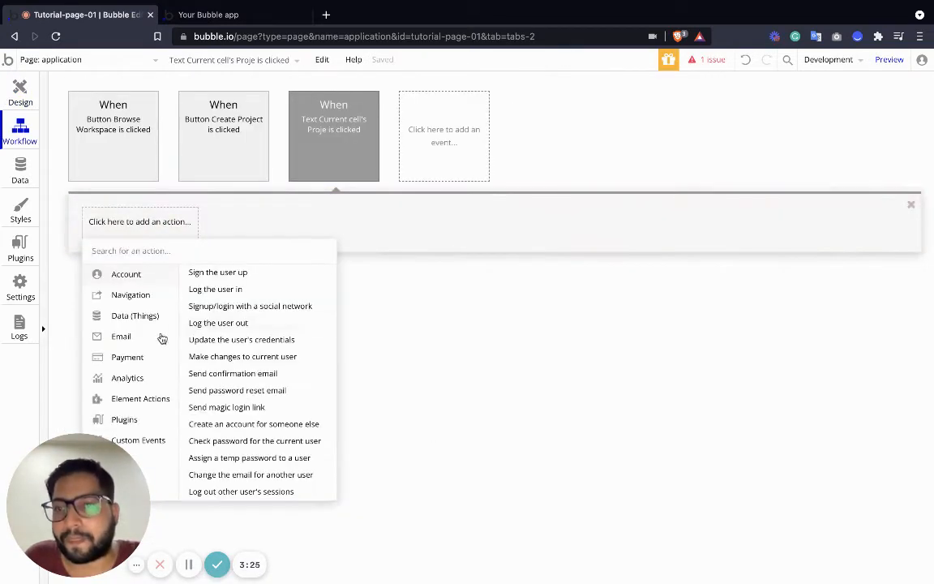
mouse_move(162, 403)
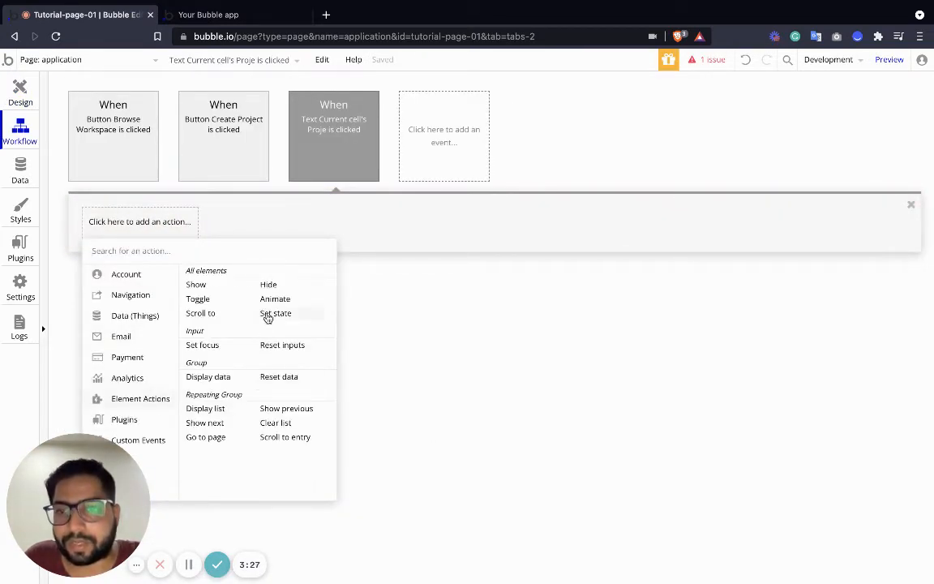
left_click(273, 313)
Configure the action to set the Selected State of RepeatingGroup Project to "yes".
left_click(523, 249)
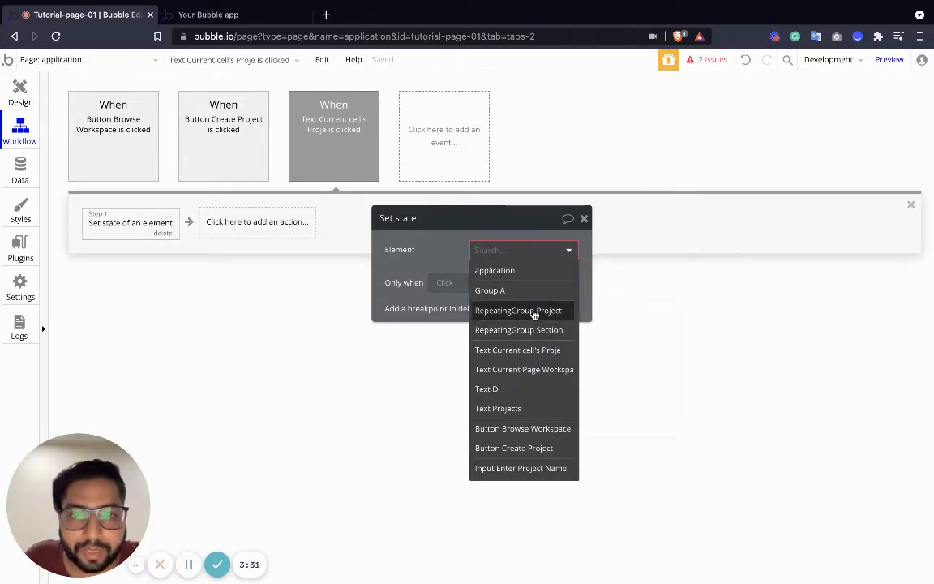
left_click(532, 311)
left_click(516, 274)
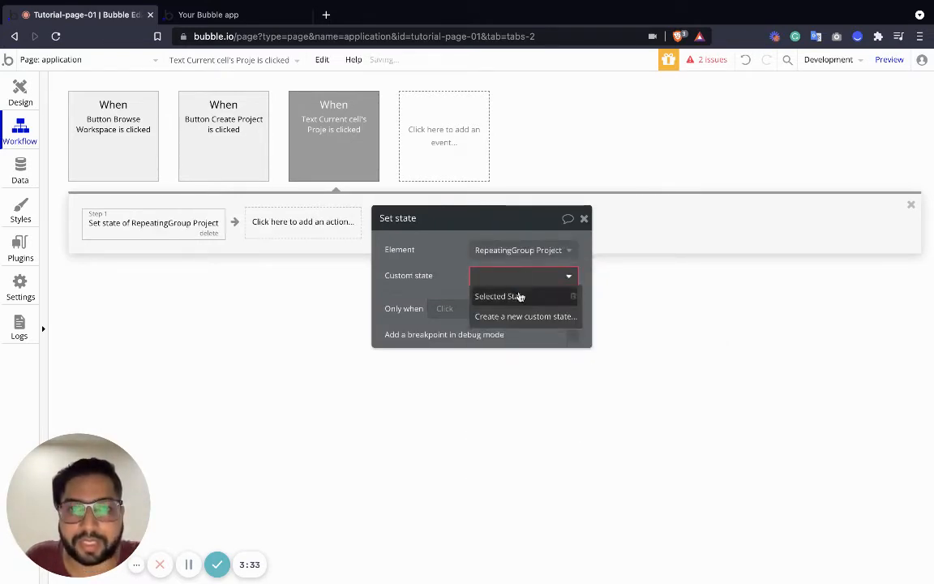
left_click(520, 296)
left_click(500, 302)
left_click(510, 336)
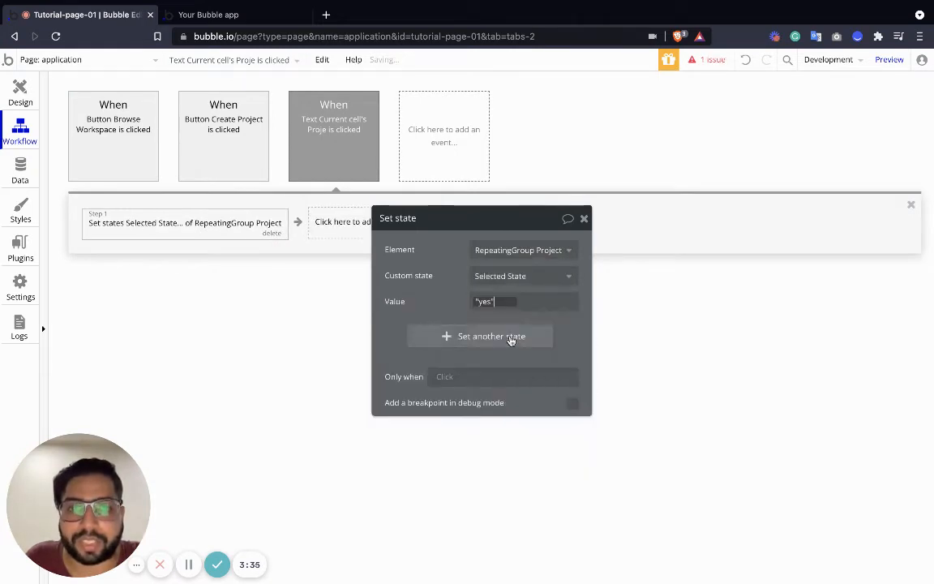
left_click(583, 218)
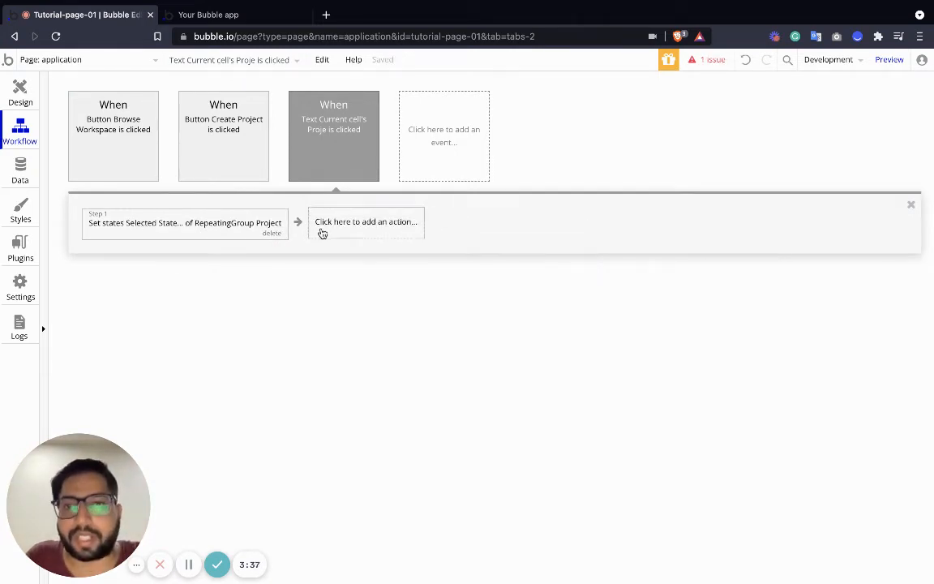
Add a second Set state action to the project name text's click workflow.
left_click(319, 225)
mouse_move(376, 325)
mouse_move(372, 402)
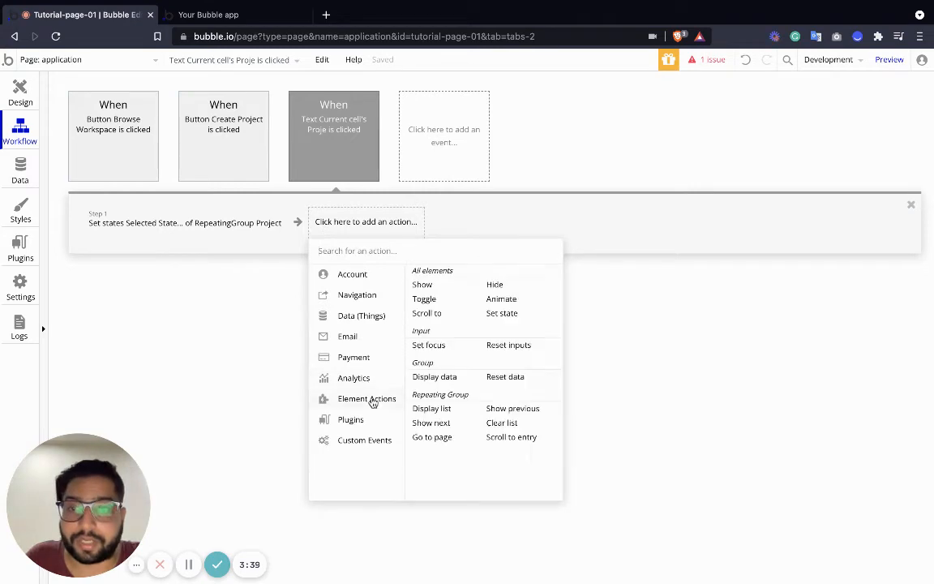
left_click(503, 314)
left_click(502, 253)
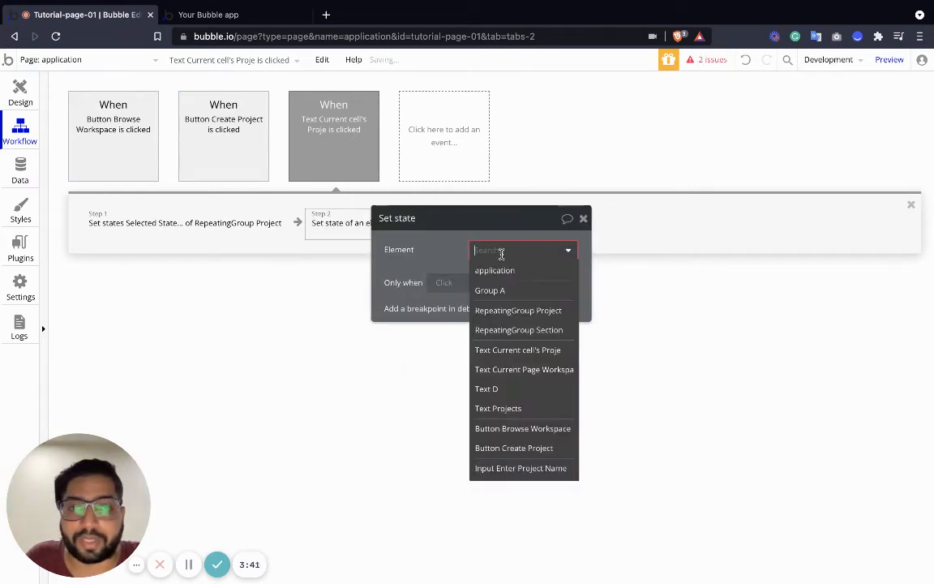
Rename the gray group around the placeholder text and section list as "List View" in the page design.
left_click(20, 94)
left_click(591, 179)
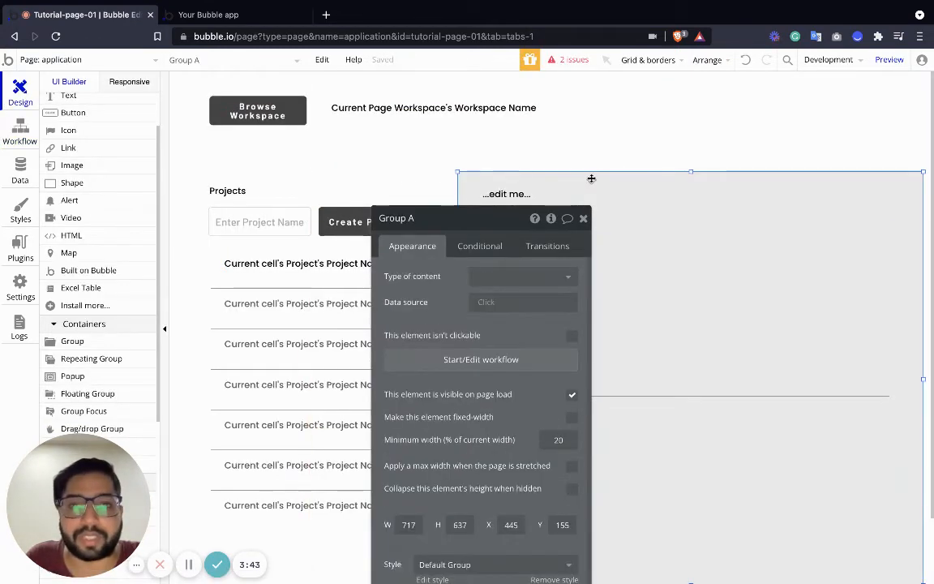
left_click(436, 213)
key("BackSpace")
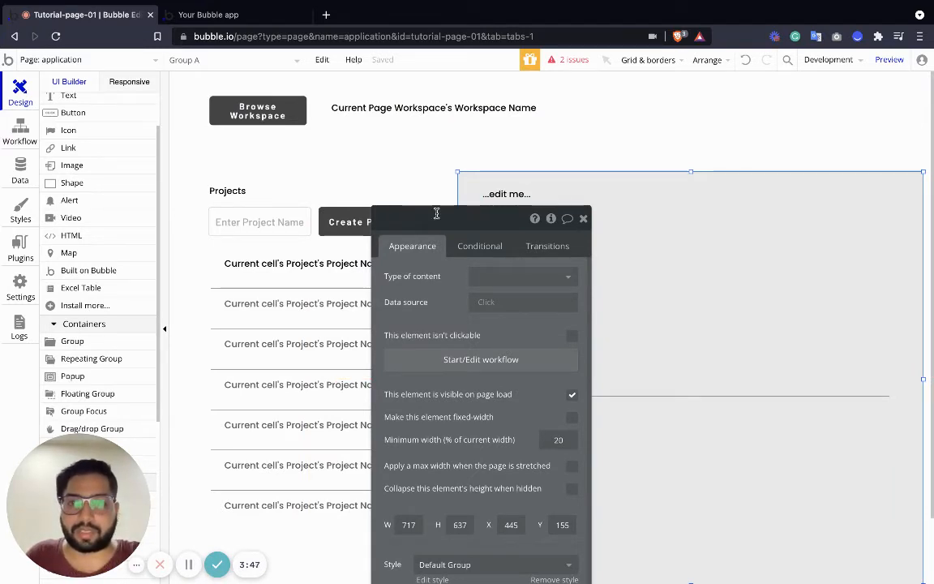
type("Selecte P")
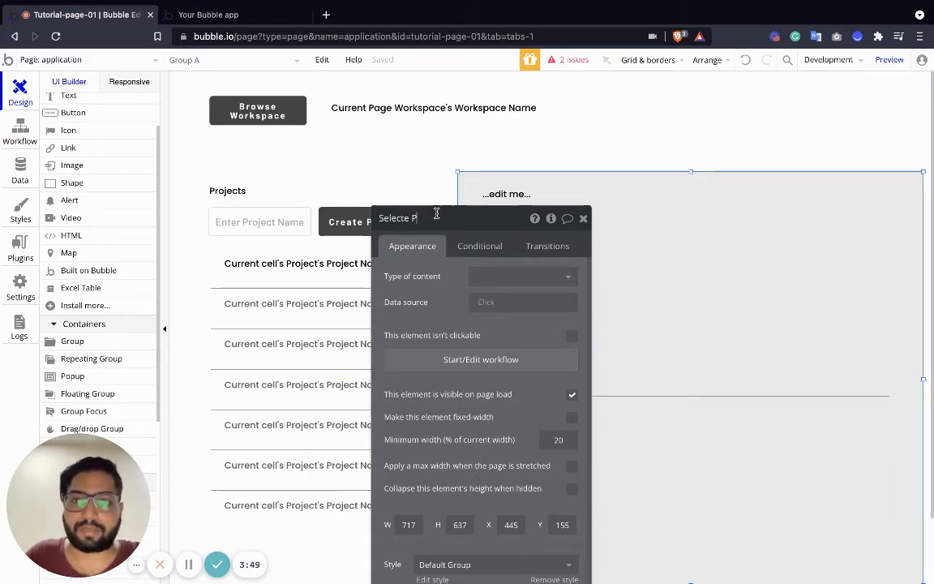
type("roject")
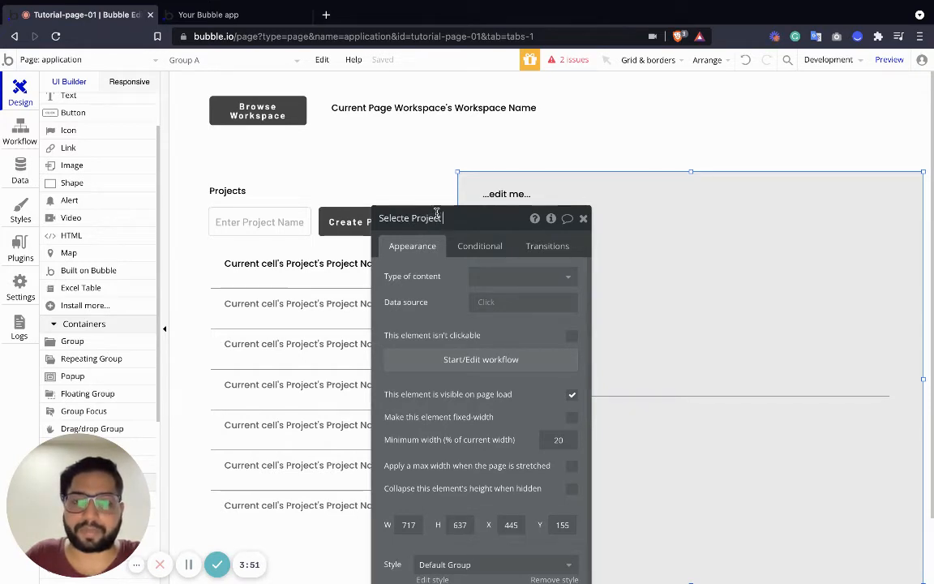
key("ctrl+a")
type("L")
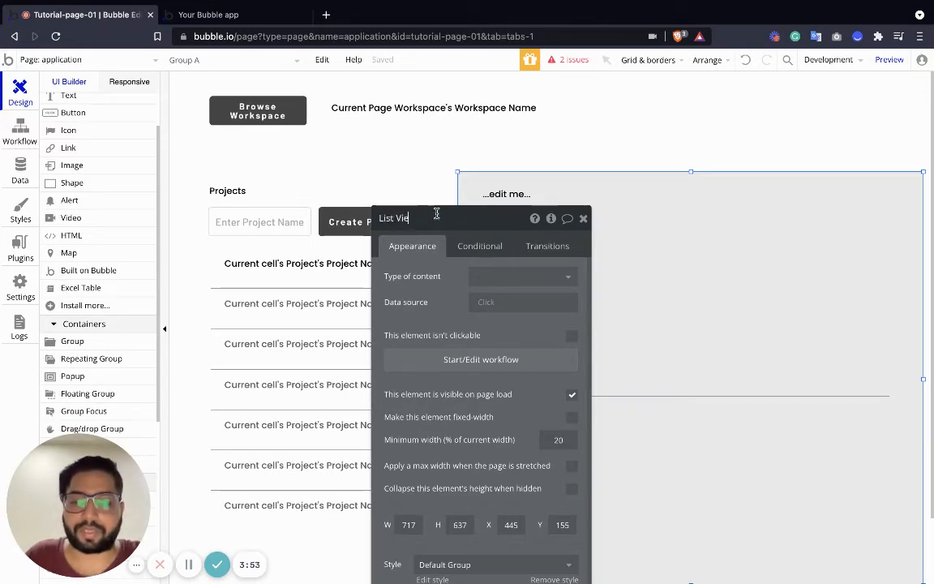
type("ist View - Se")
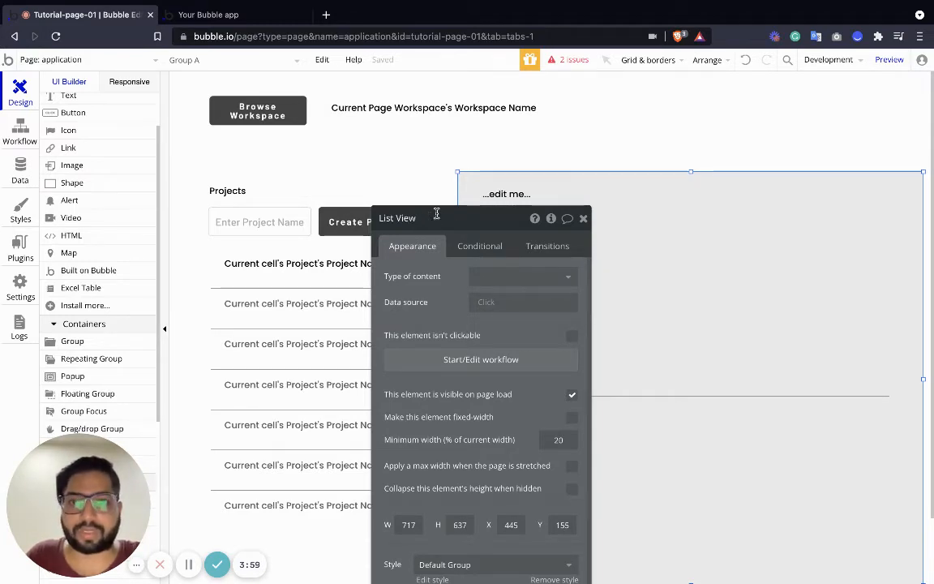
left_click(341, 161)
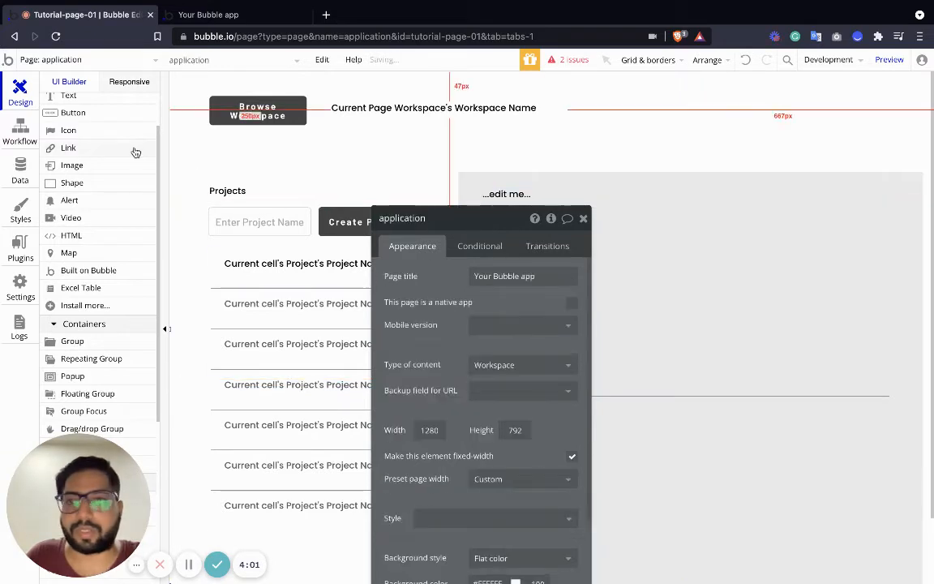
Configure the workflow's second action to set List View's Selected Project state to Current cell's Project.
left_click(299, 264)
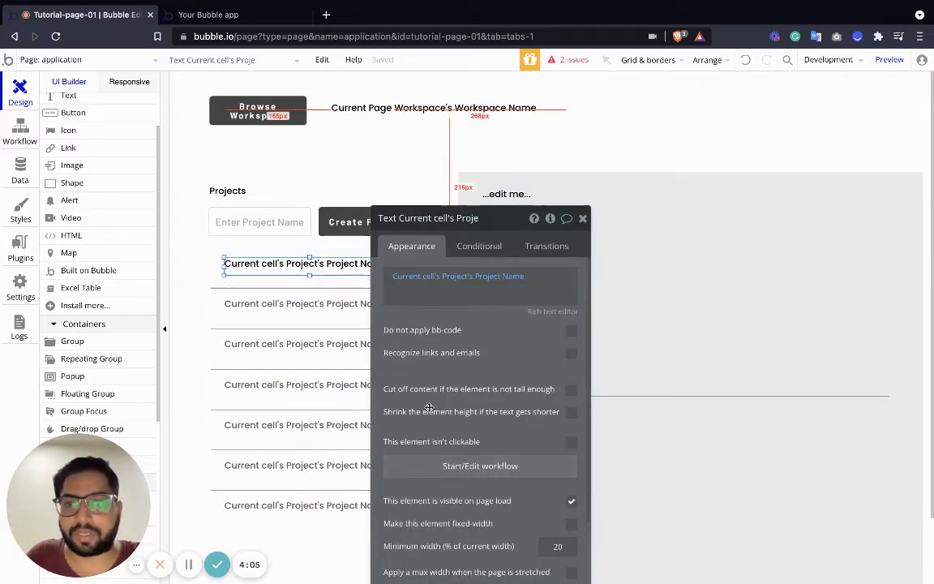
left_click(438, 466)
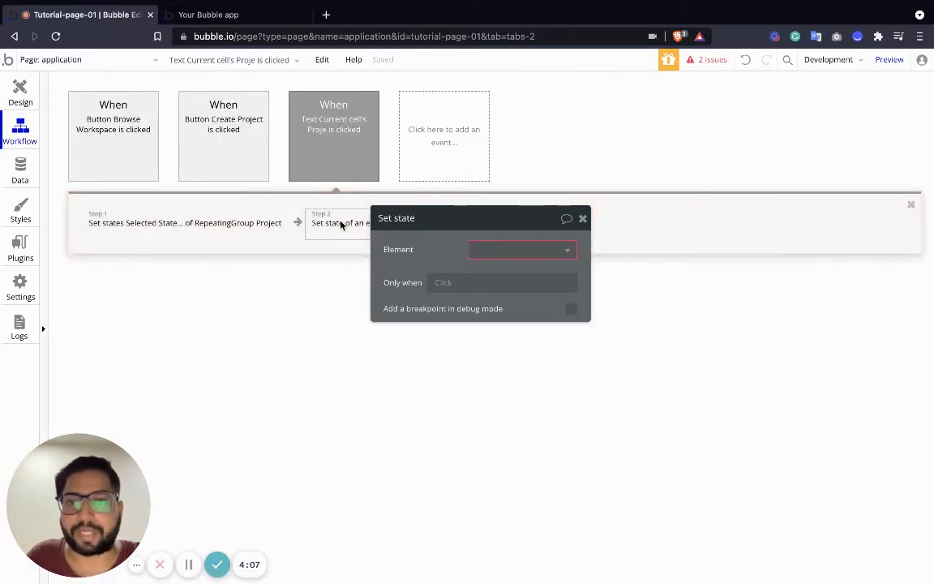
left_click_drag(470, 218, 533, 219)
left_click(591, 251)
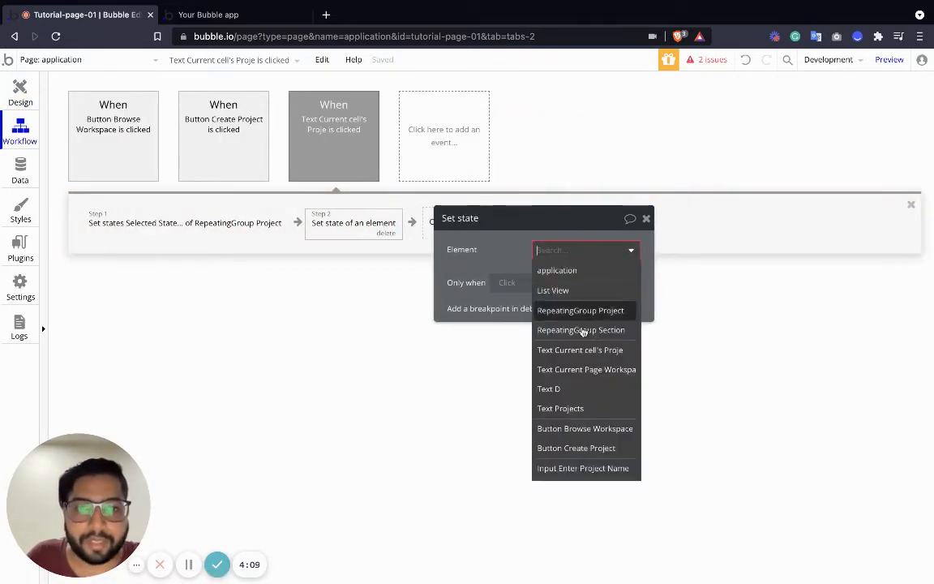
left_click(567, 290)
left_click(567, 276)
left_click(566, 296)
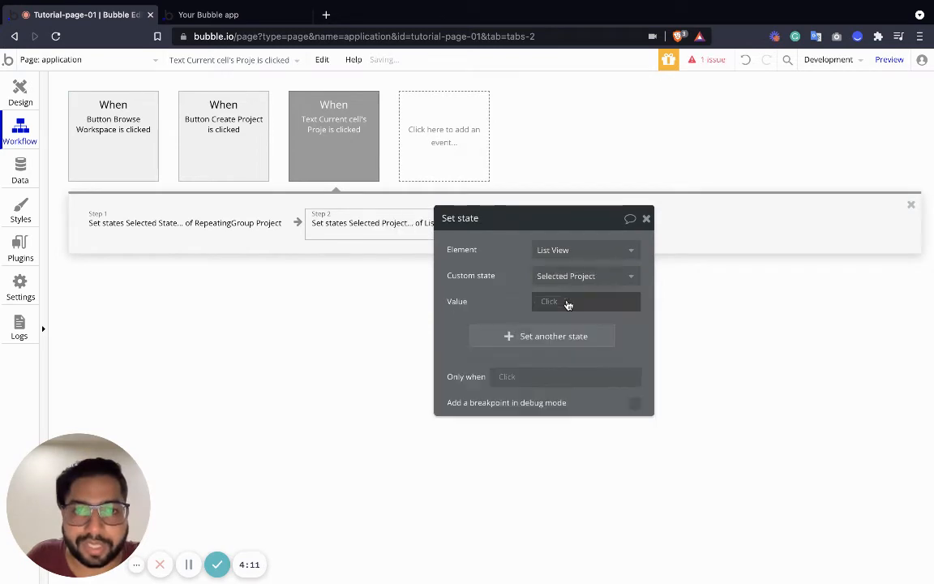
left_click(550, 300)
left_click(568, 338)
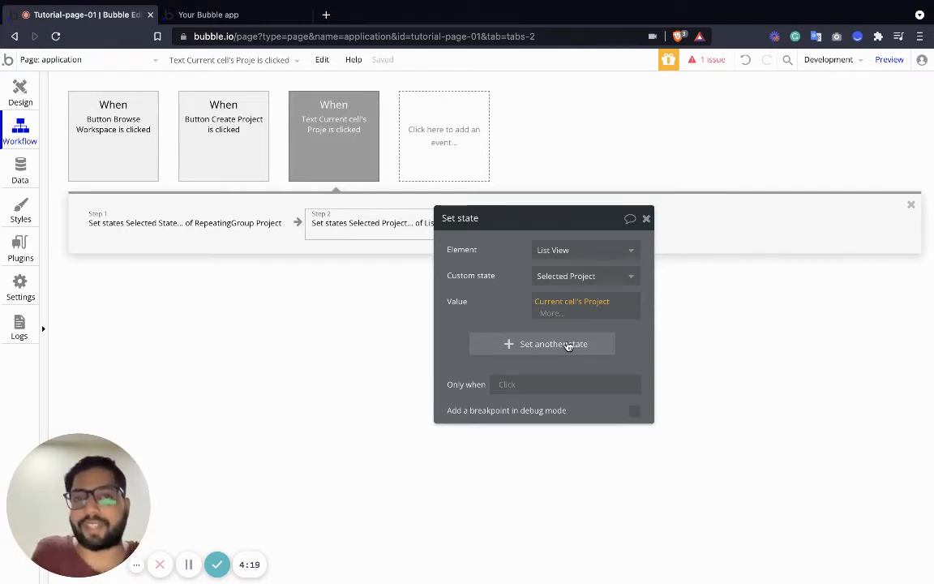
left_click(646, 219)
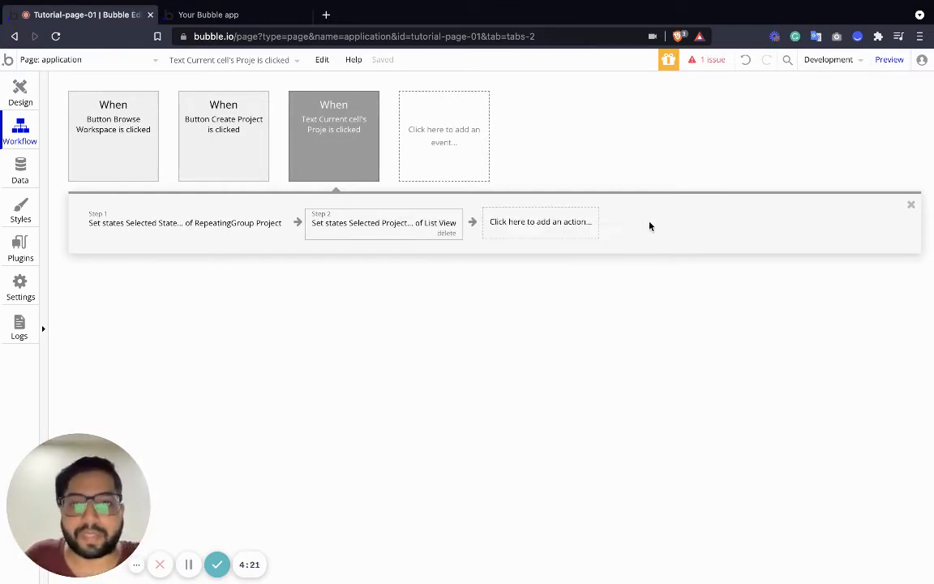
Return to the page design and select the List View group.
left_click(8, 93)
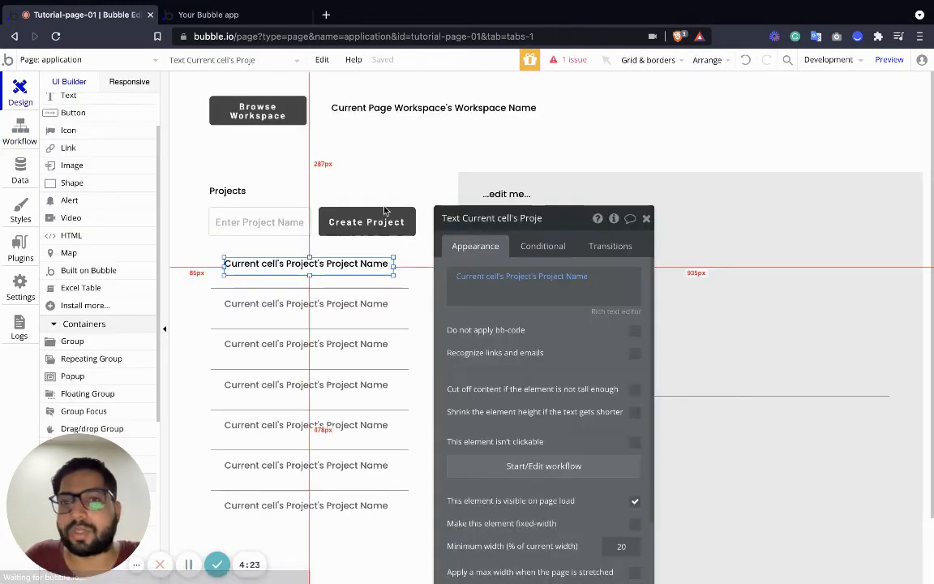
left_click(644, 219)
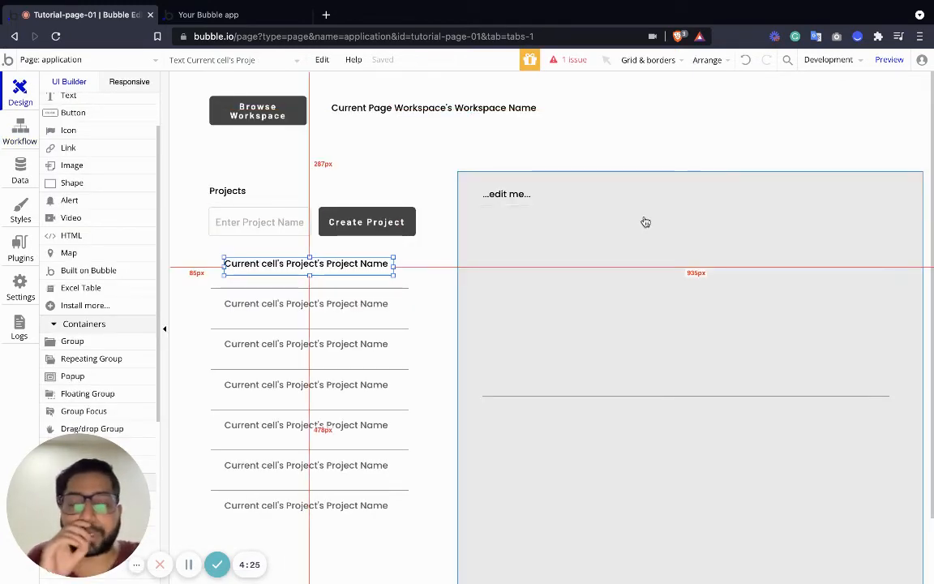
left_click(467, 182)
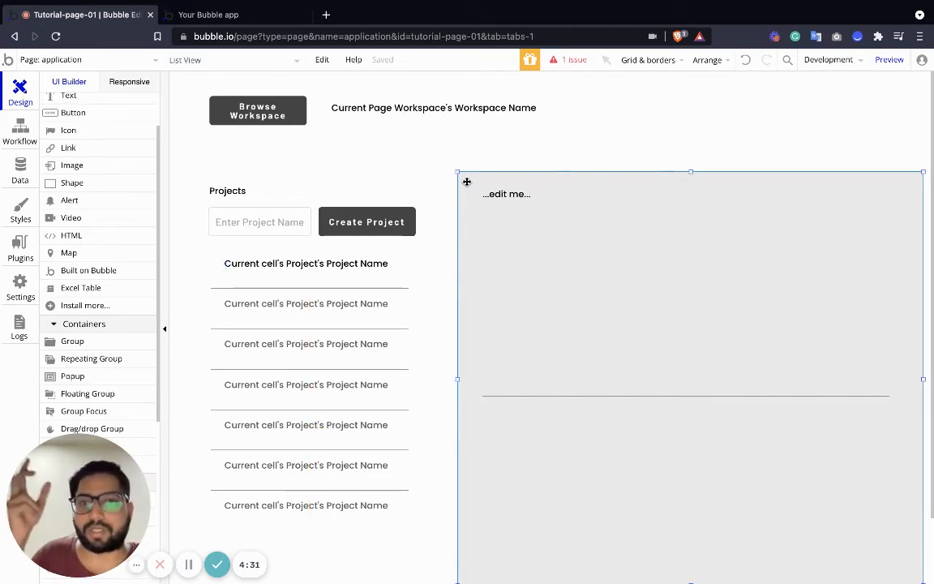
Try to set the placeholder text in List View to Parent group's Thing.
double_click(517, 201)
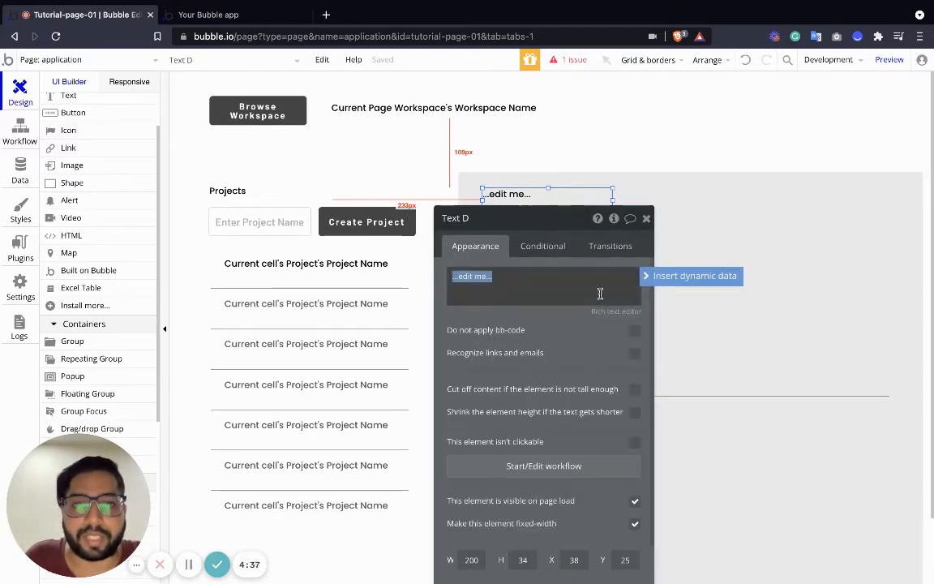
left_click(690, 274)
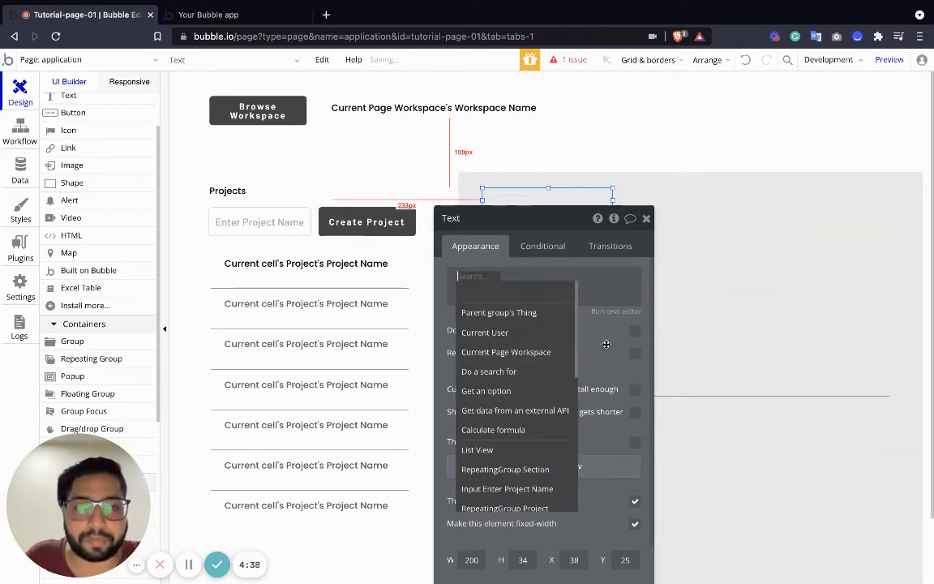
left_click(520, 315)
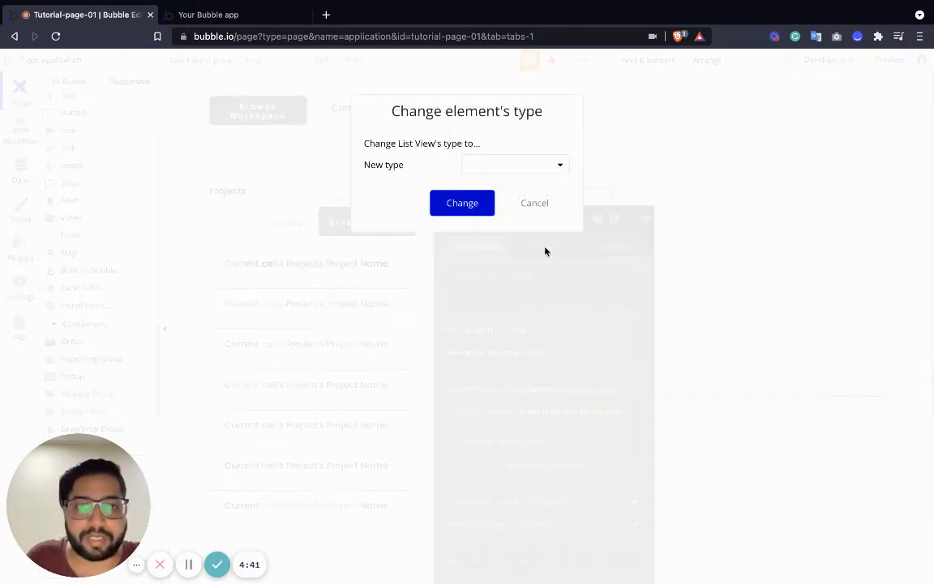
left_click(535, 209)
left_click(646, 219)
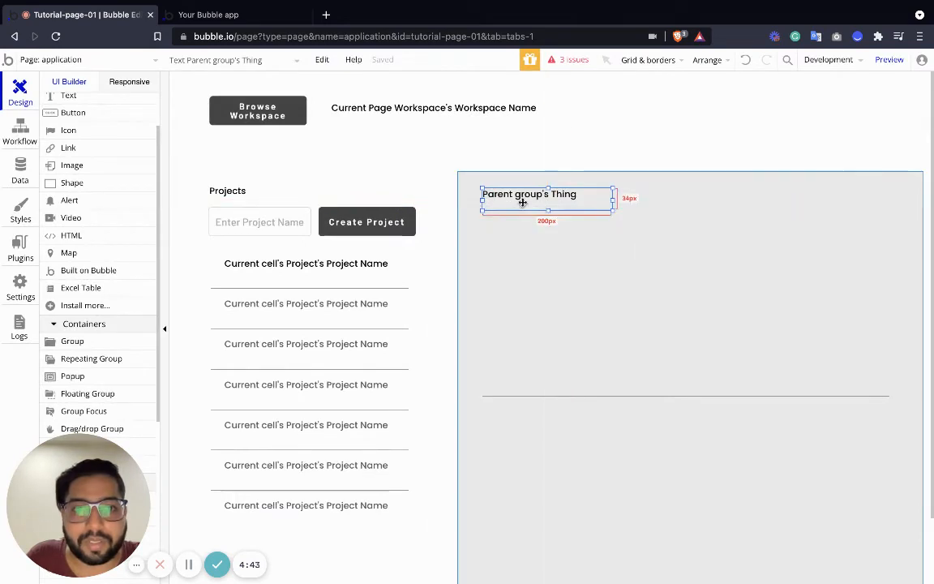
Set the text heading in List View to List View's Selected Project's Project Name.
double_click(523, 200)
left_click(570, 281)
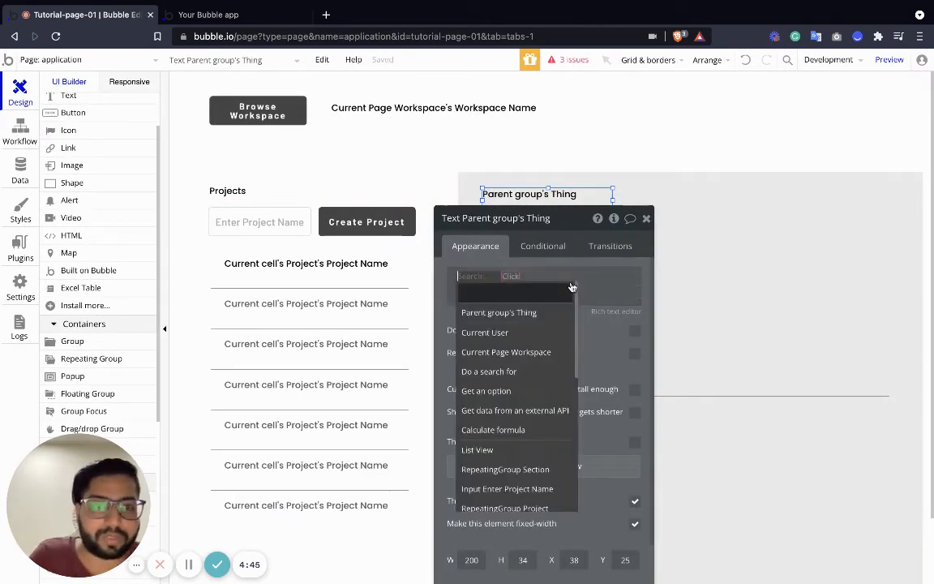
left_click(502, 448)
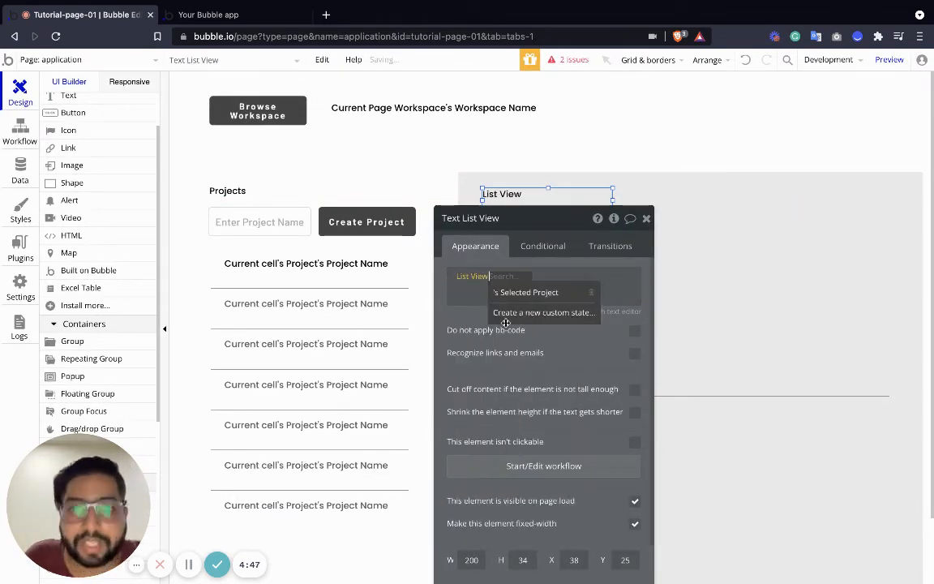
left_click(518, 293)
left_click(607, 293)
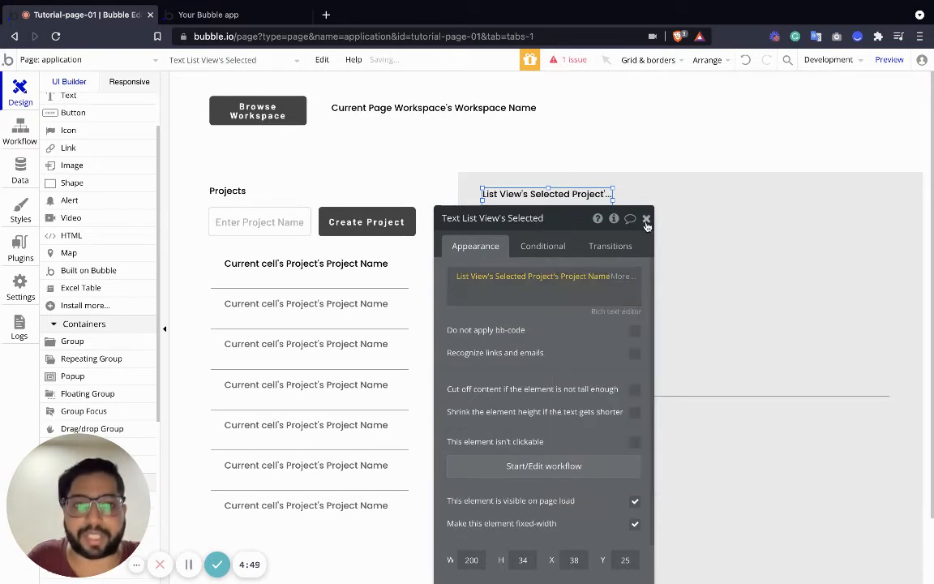
left_click(645, 218)
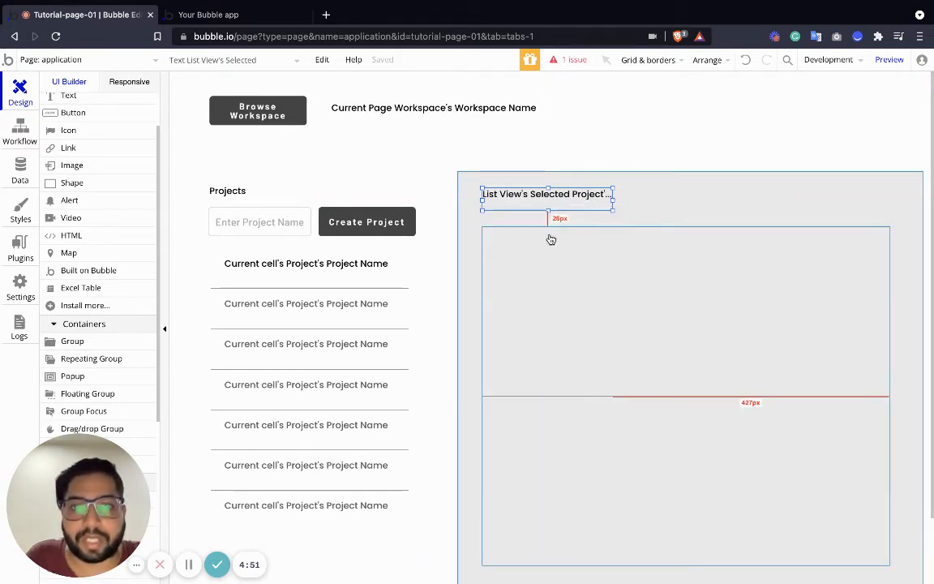
Set the data source of RepeatingGroup Section to a search for Sections.
left_click(548, 230)
double_click(596, 227)
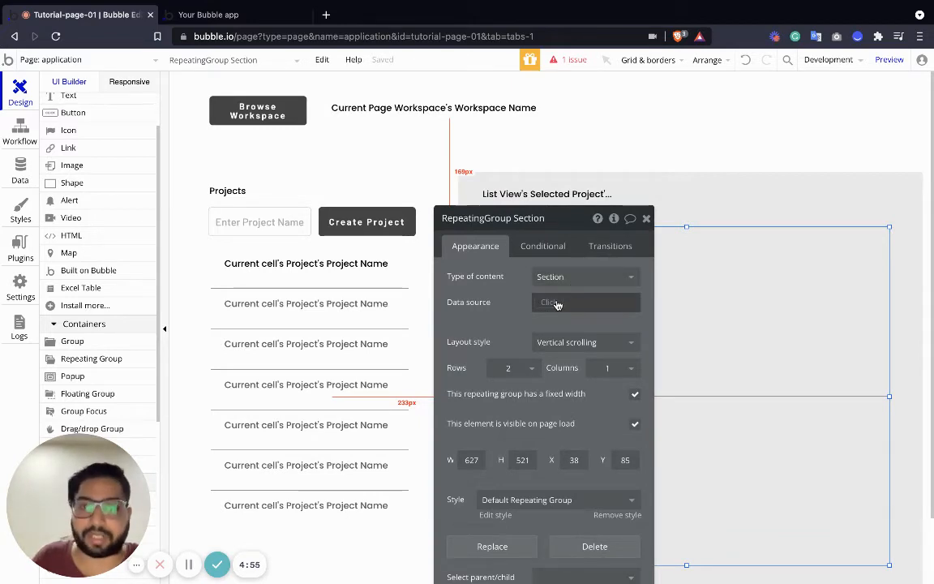
left_click(557, 303)
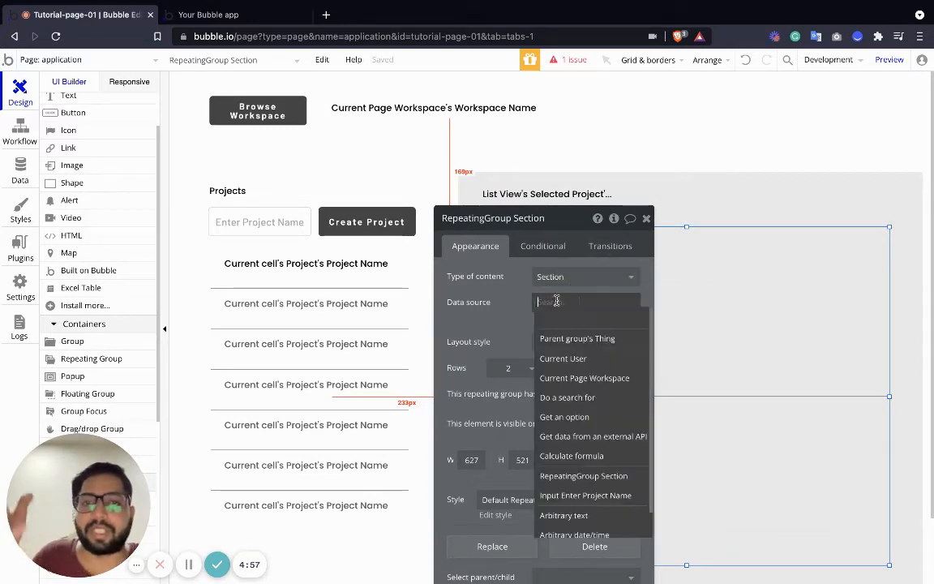
left_click(586, 396)
left_click(353, 249)
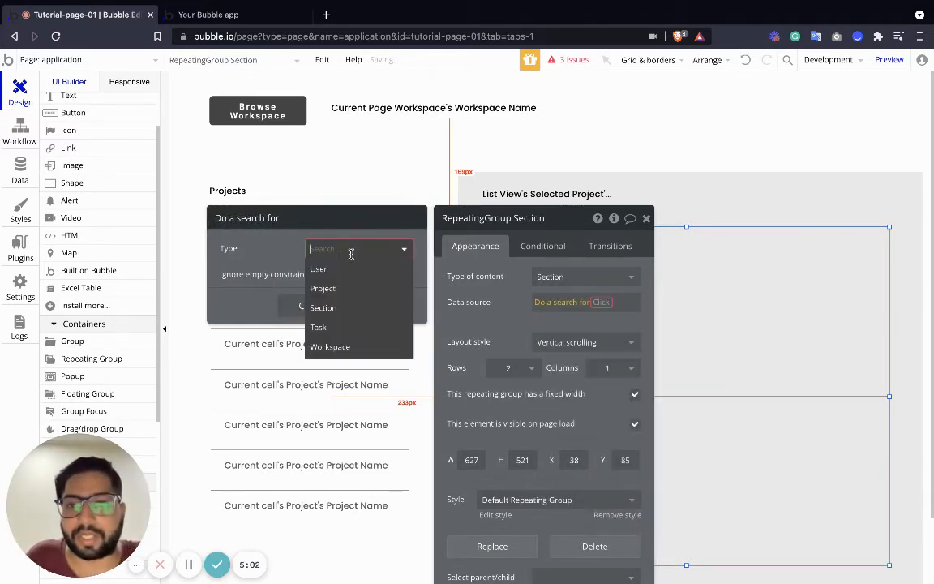
left_click(348, 306)
Constrain the section search so that Section Project equals List View's Selected Project.
left_click(324, 286)
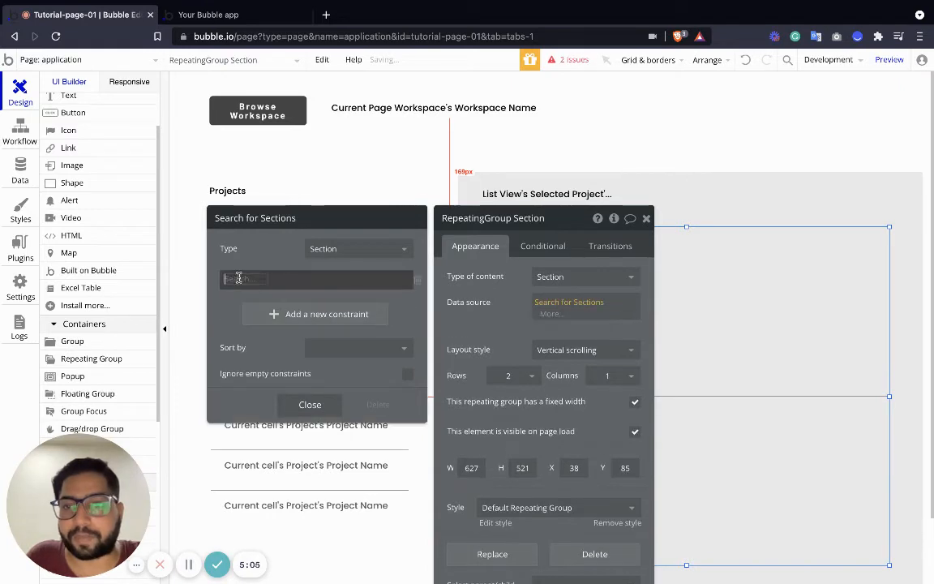
left_click(274, 315)
left_click(277, 278)
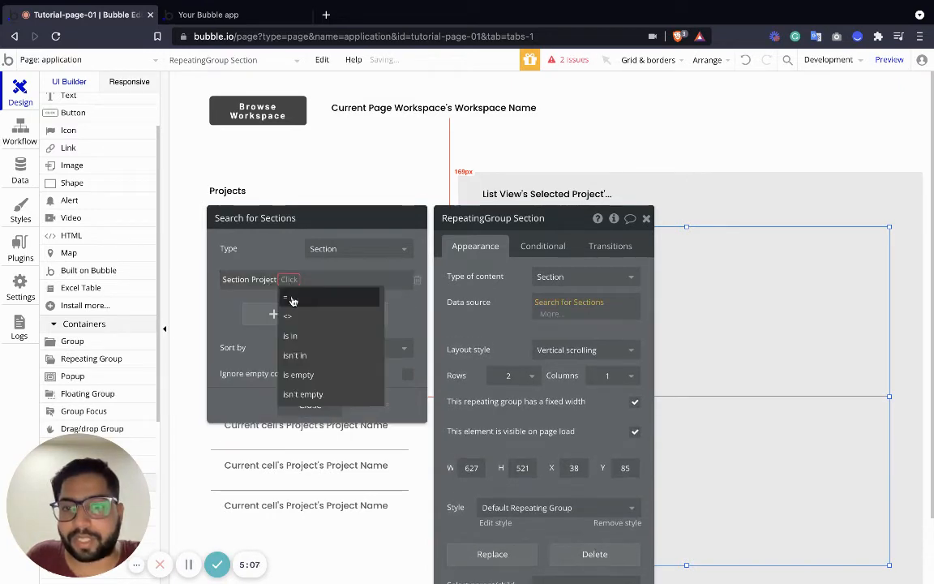
left_click(286, 297)
left_click(297, 278)
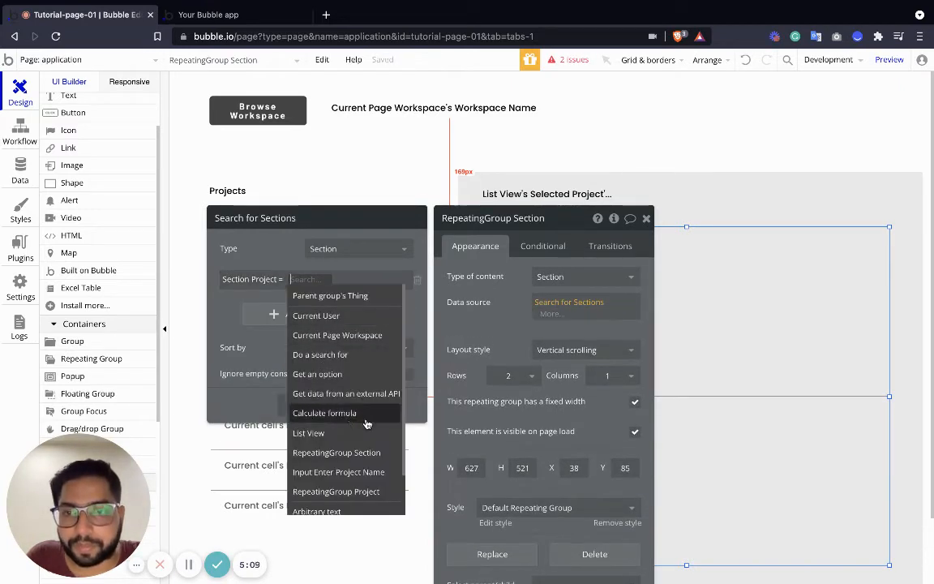
left_click(357, 434)
left_click(363, 297)
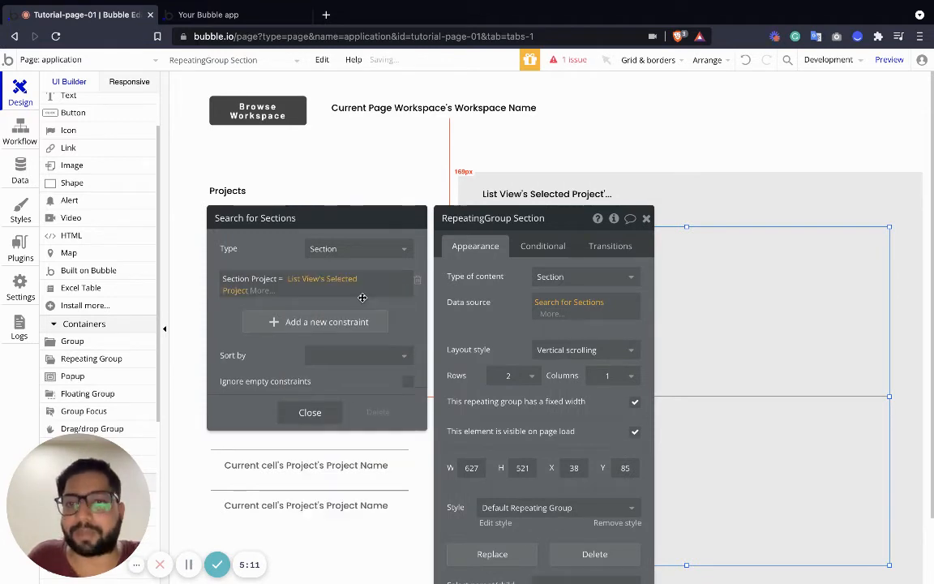
left_click(642, 218)
Place a new text element near the top of the first cell of RepeatingGroup Section.
left_click(519, 278)
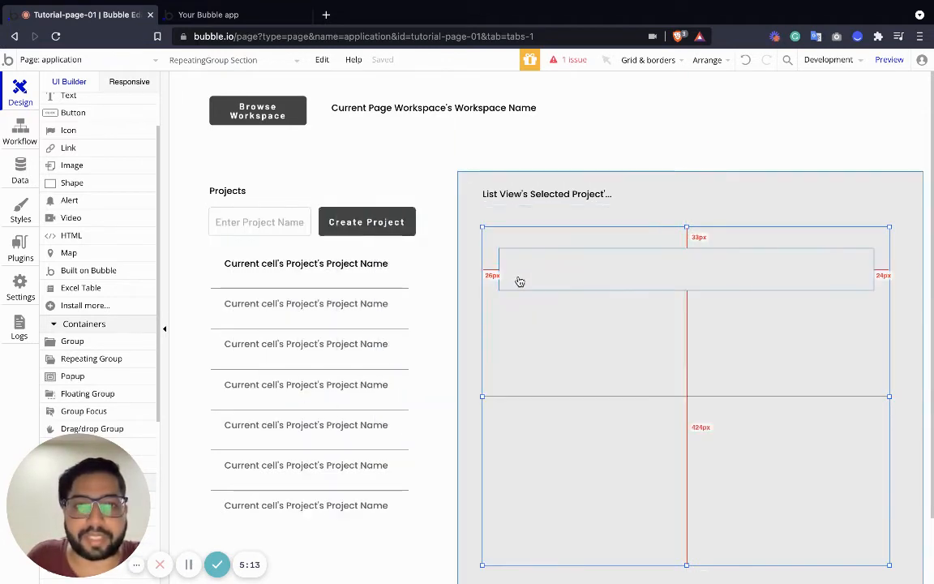
left_click_drag(519, 256, 510, 235)
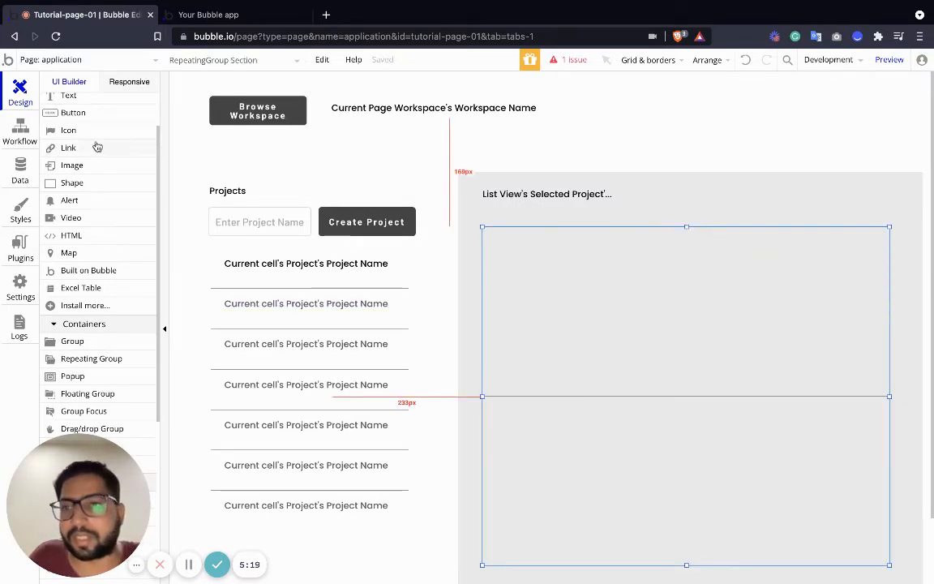
scroll(81, 146, "up", 2)
left_click(58, 154)
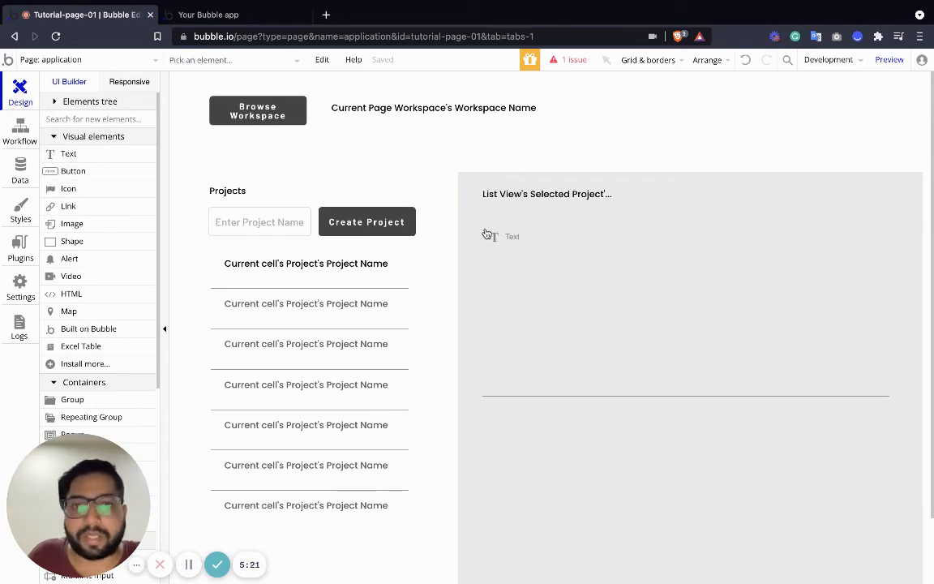
left_click(496, 240)
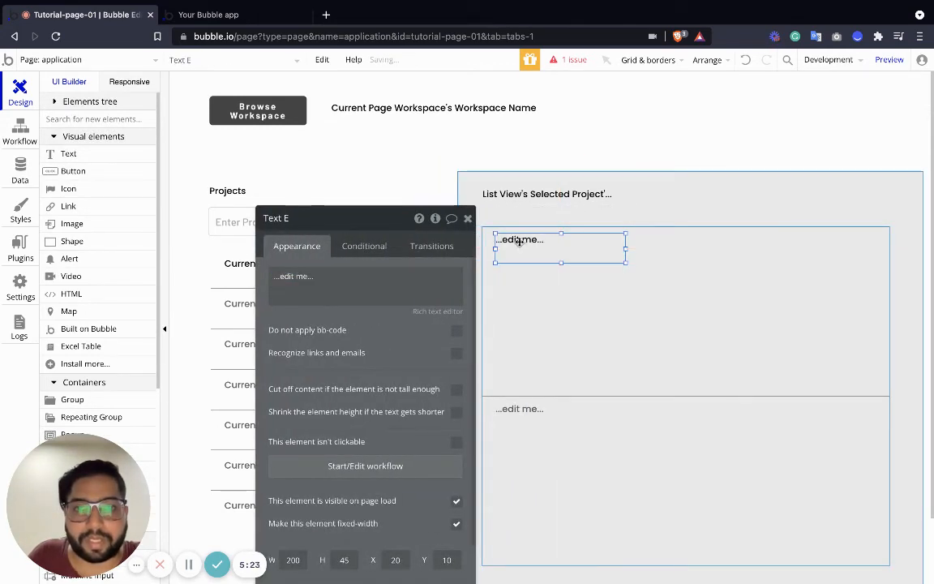
Set the new text to Current cell's Section's Section Name and widen it to fit on one line.
triple_click(345, 277)
left_click(480, 273)
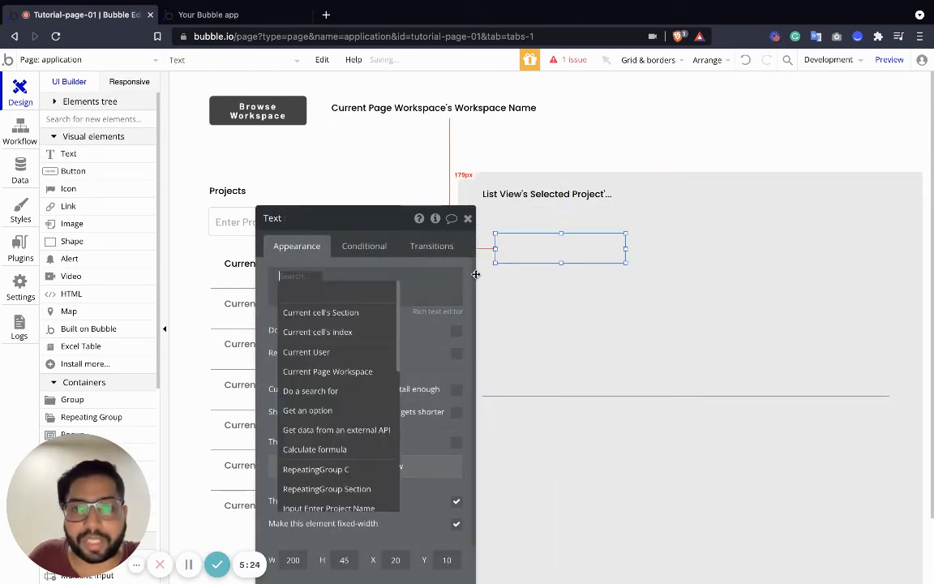
left_click(337, 313)
left_click(381, 290)
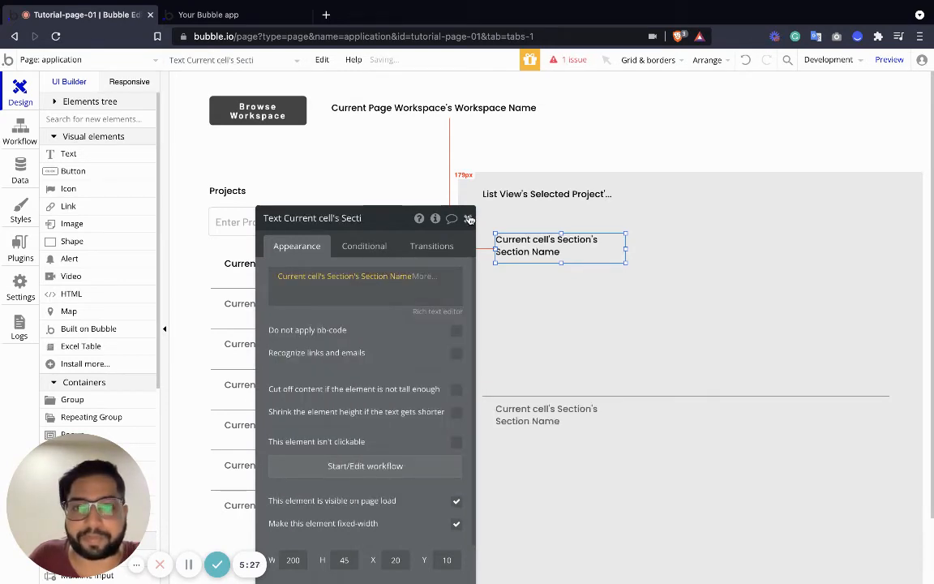
left_click(467, 218)
left_click_drag(625, 248, 695, 248)
Align the inner repeating group under the section name at X 20, Y 47 and set its type of content to Task.
left_click(563, 282)
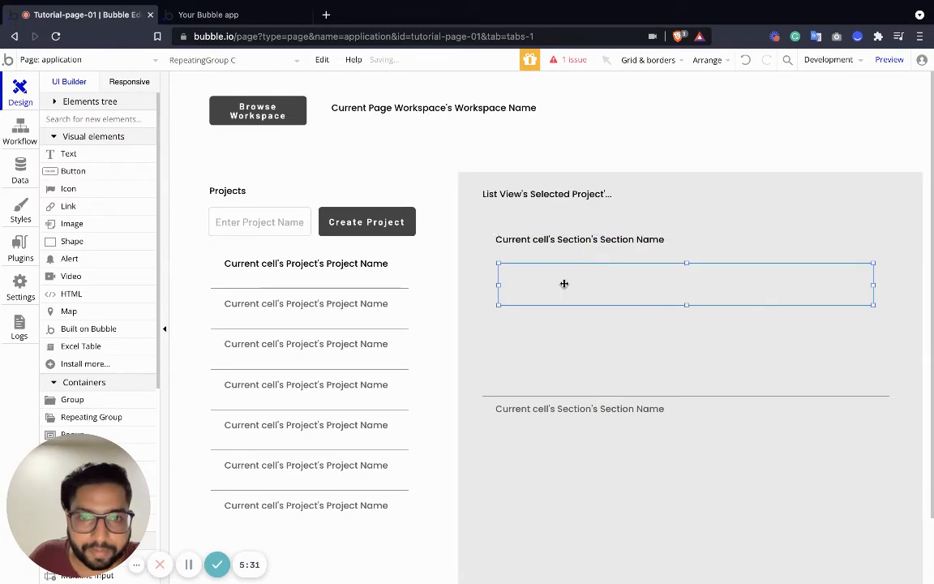
double_click(529, 271)
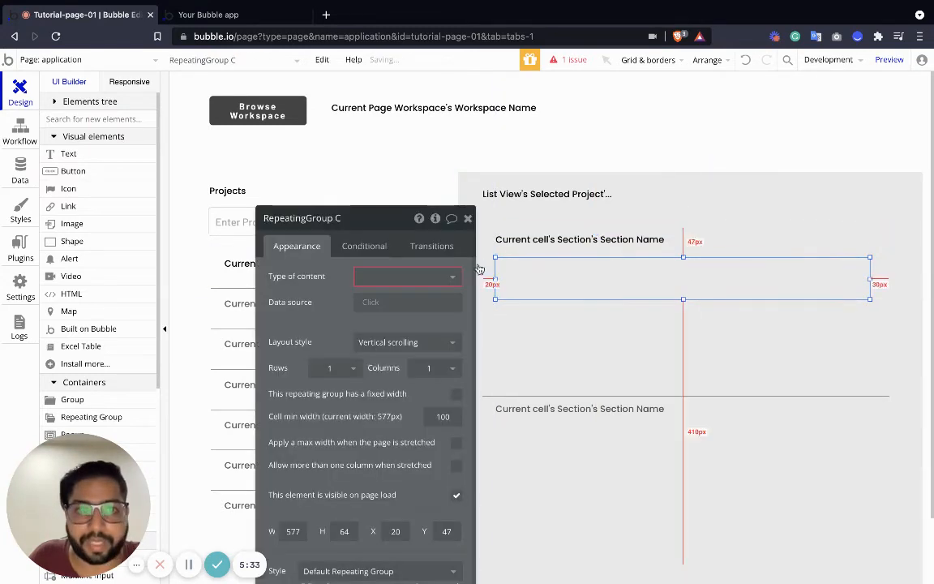
left_click(372, 276)
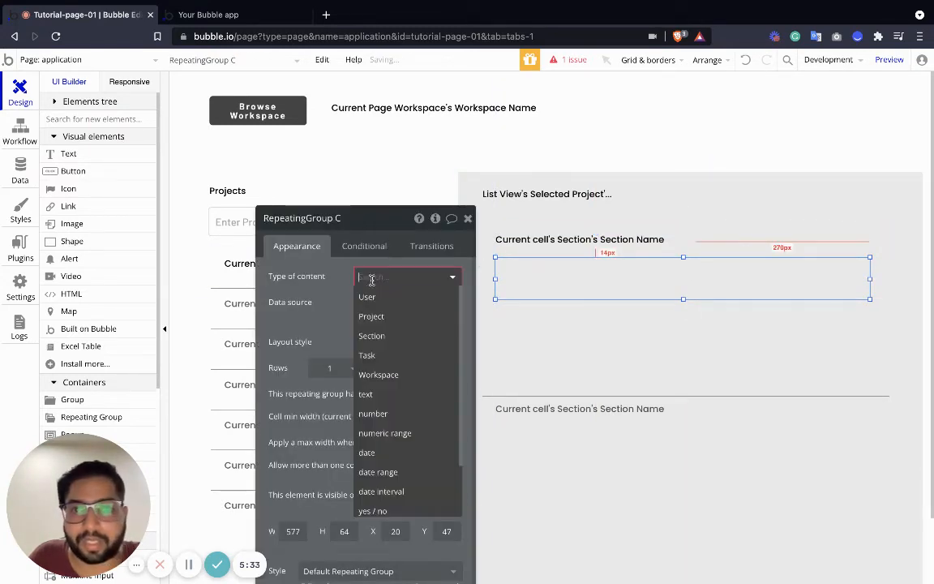
left_click(387, 354)
Set the data source of RepeatingGroup Task to a search for Tasks.
left_click(379, 302)
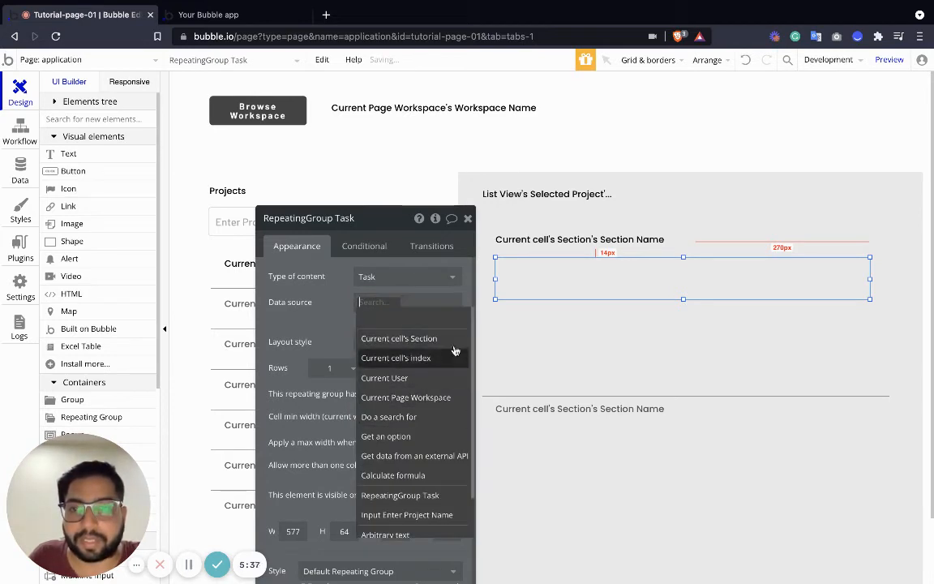
left_click(410, 416)
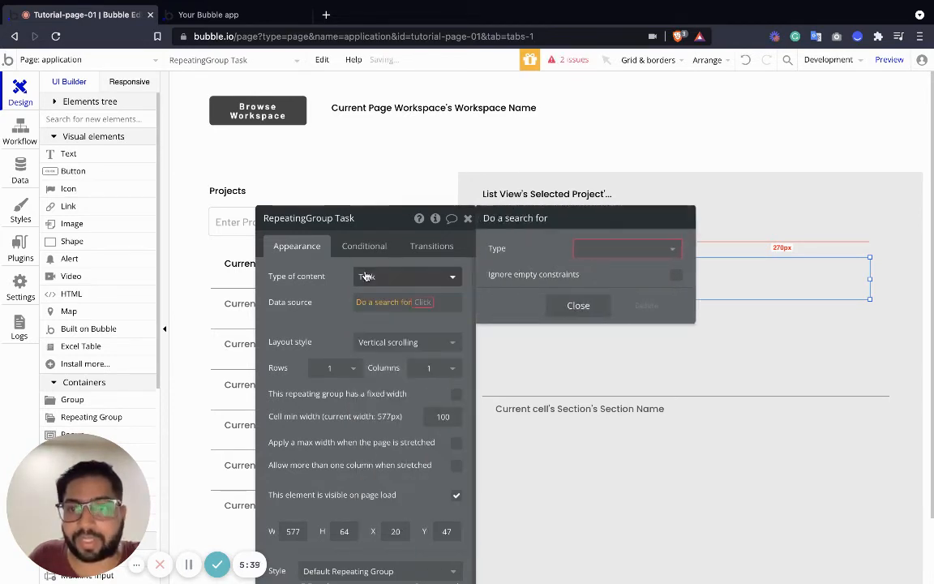
left_click(608, 250)
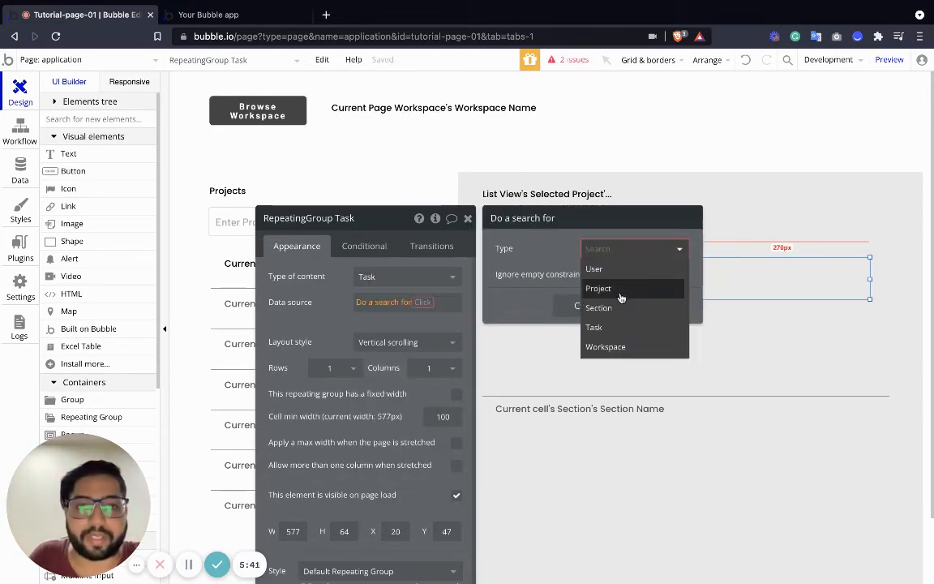
left_click(624, 329)
Constrain the task search so that Task Section equals Current cell's Section.
left_click(605, 283)
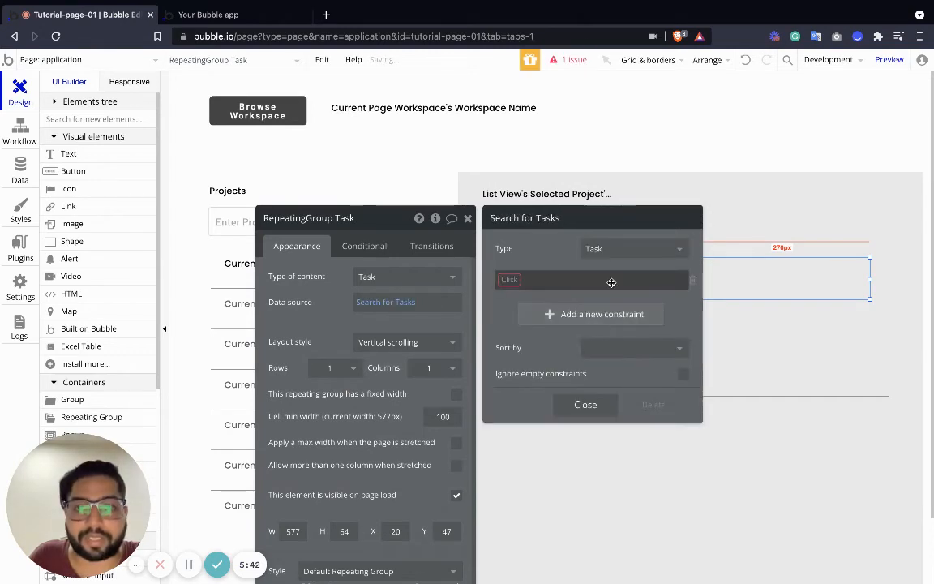
left_click(510, 278)
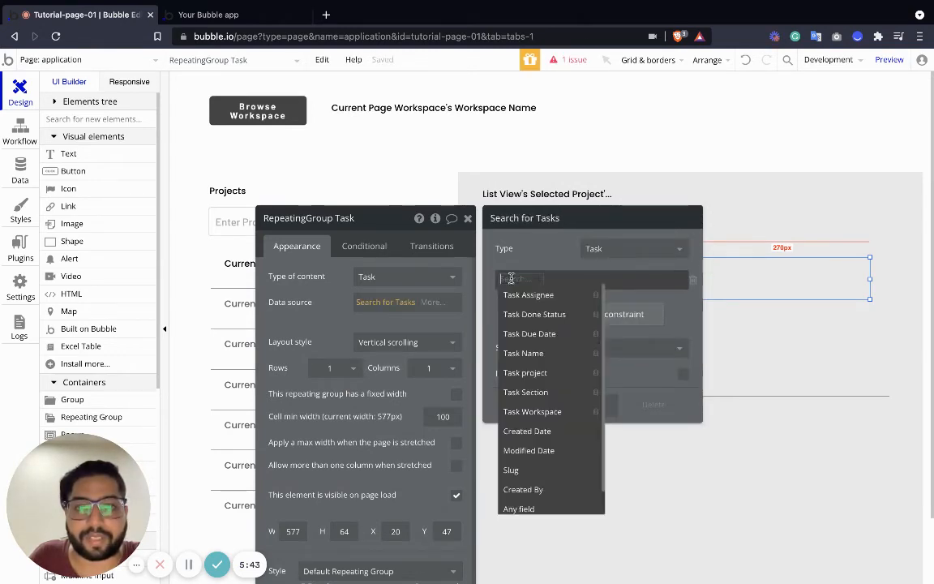
left_click(535, 394)
left_click(562, 280)
left_click(579, 299)
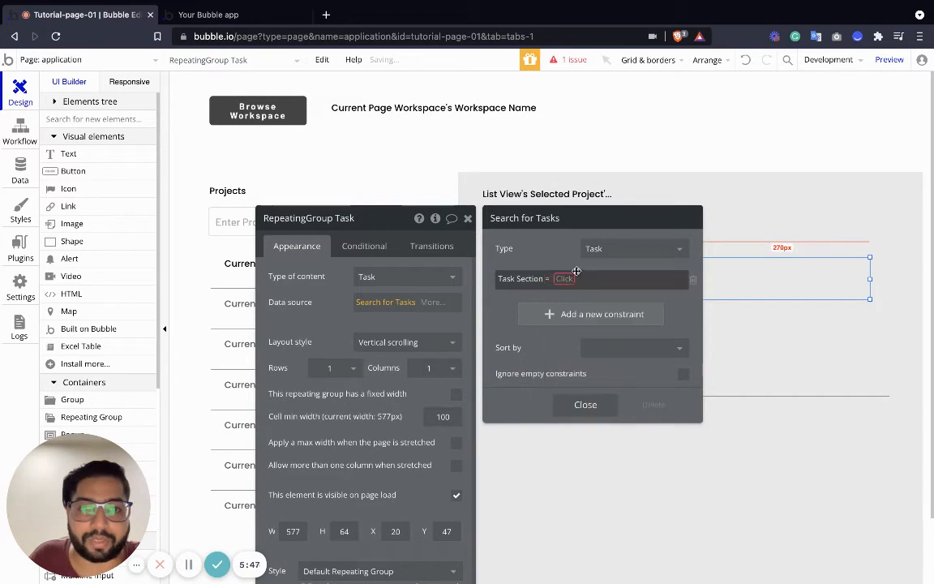
left_click(573, 276)
left_click(619, 295)
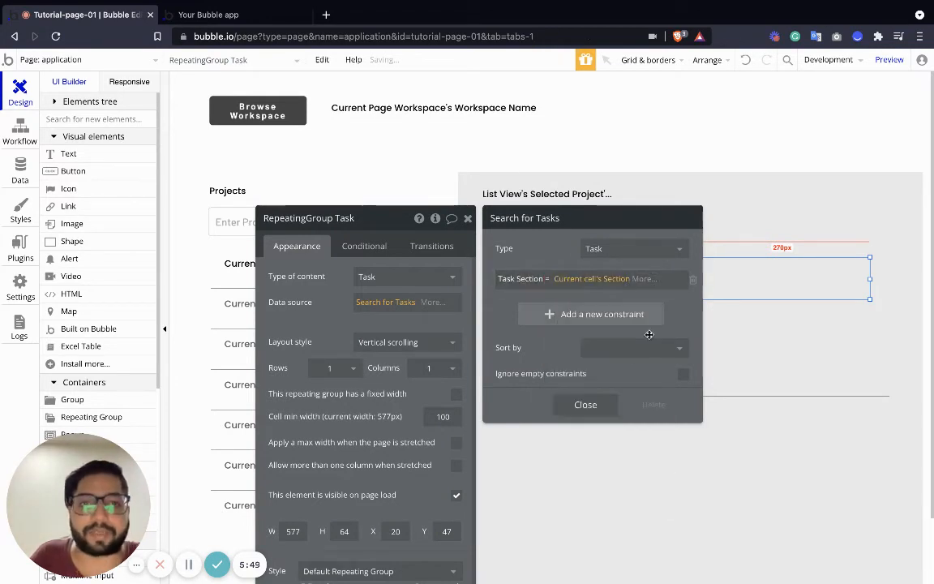
left_click(467, 221)
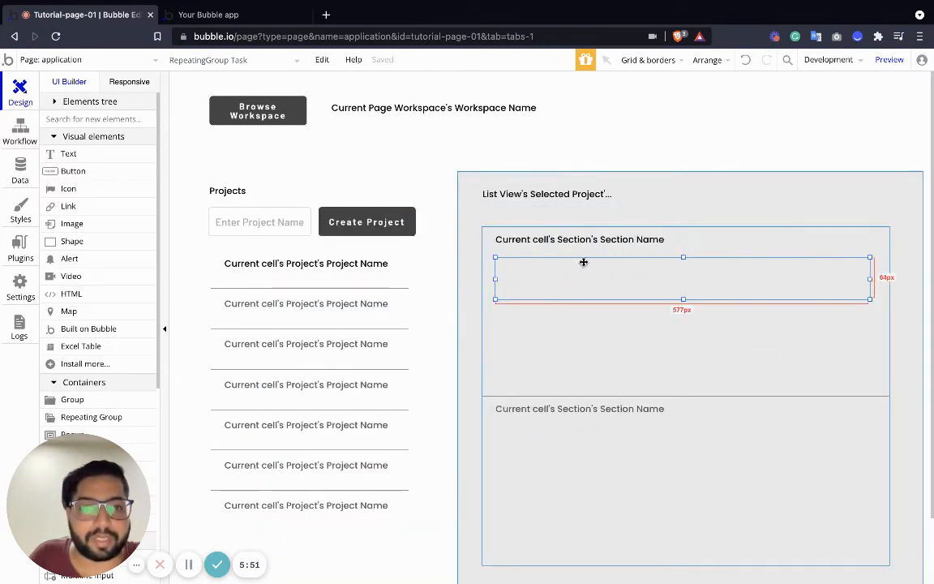
left_click(74, 157)
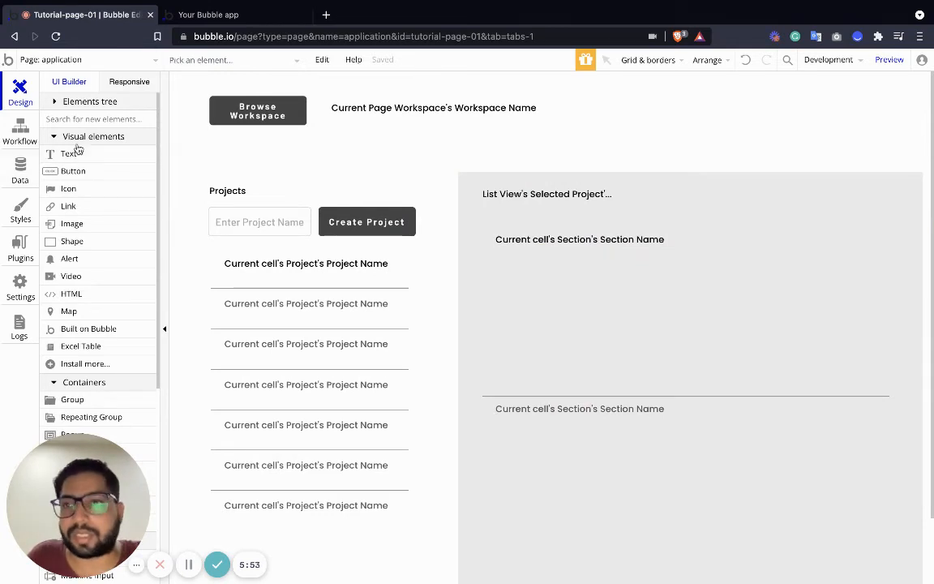
left_click(542, 273)
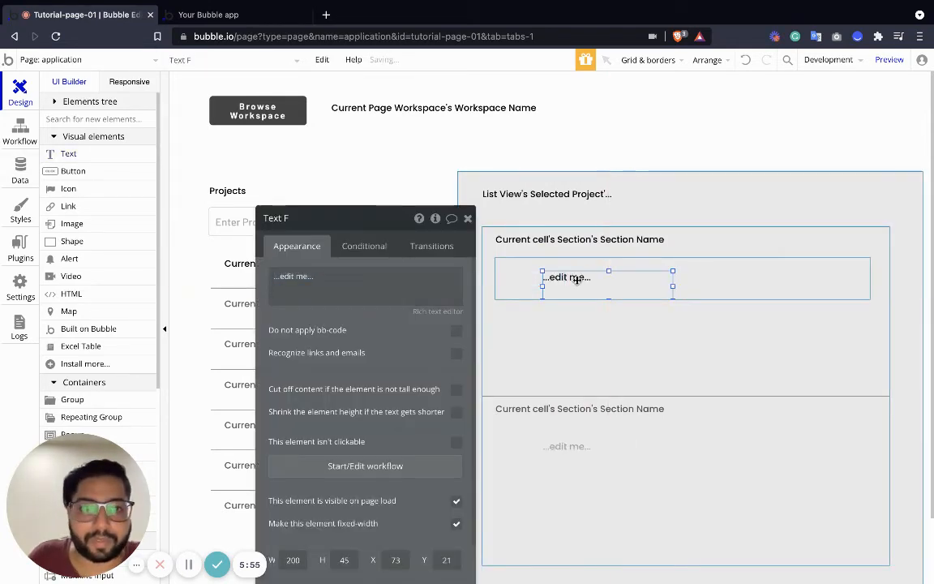
key("Delete")
left_click(569, 242)
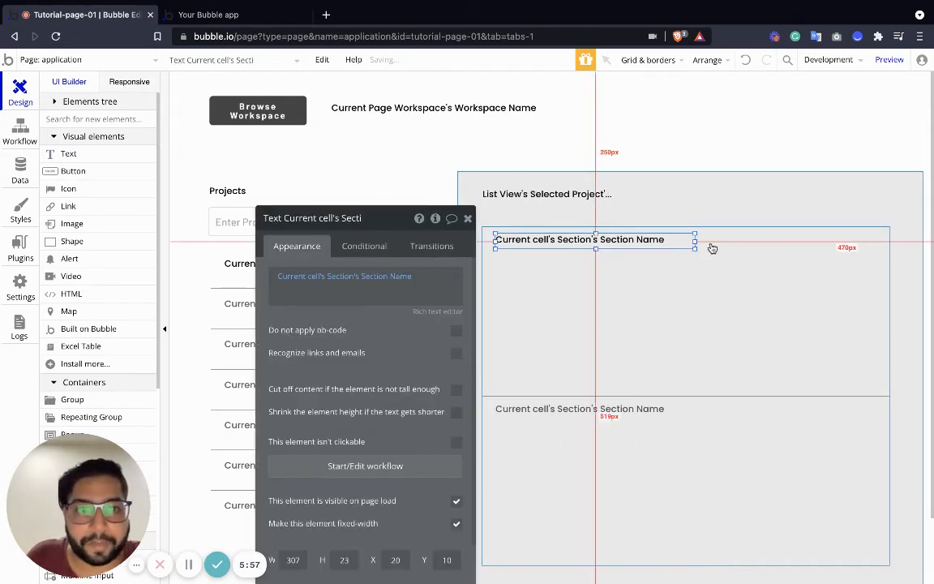
Move the selected project's name text in the project detail area to X 45, Y 25.
left_click(560, 195)
left_click_drag(560, 195, 563, 197)
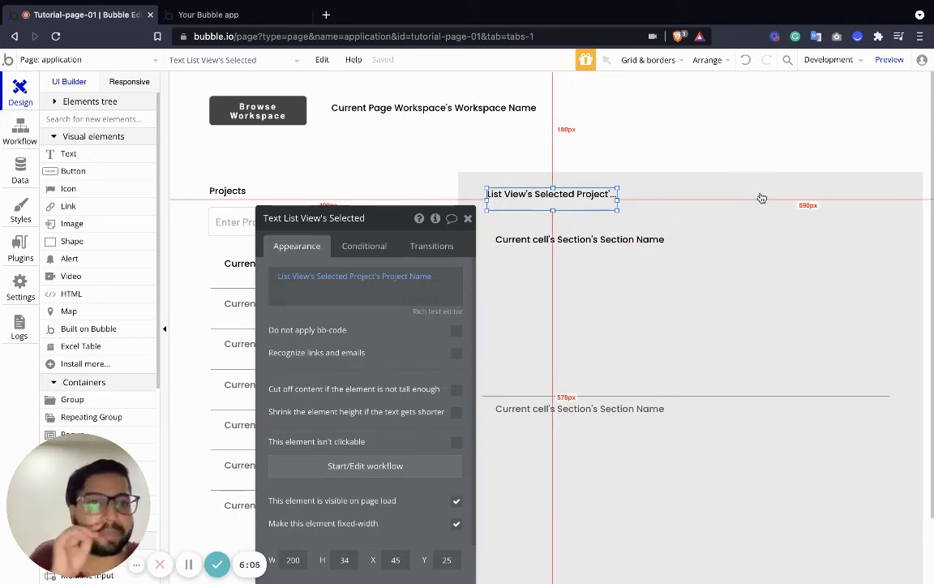
scroll(62, 285, "down", 4)
scroll(68, 188, "up", 4)
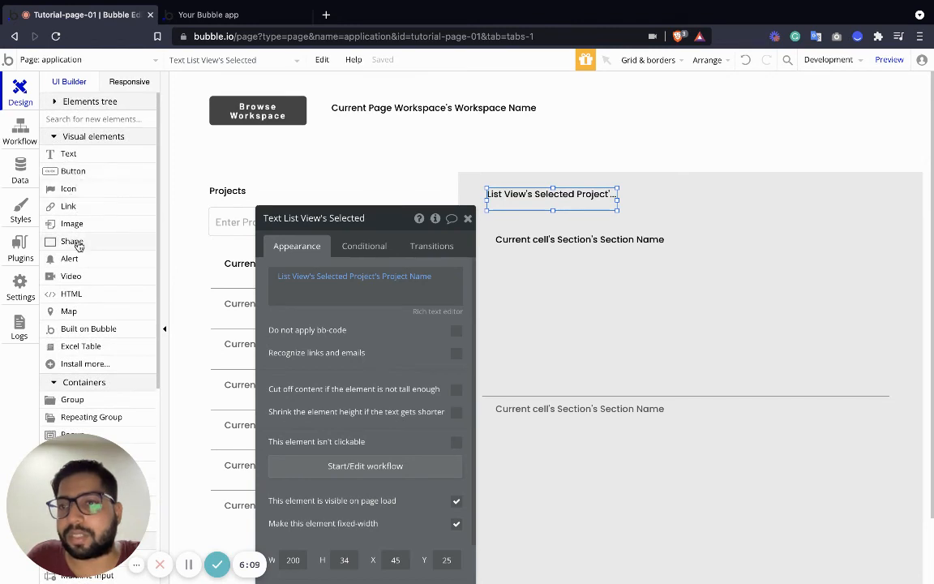
Add an input about 238 by 36 beside the selected project's name, and a button about 150 by 36 next to it.
scroll(94, 306, "down", 3)
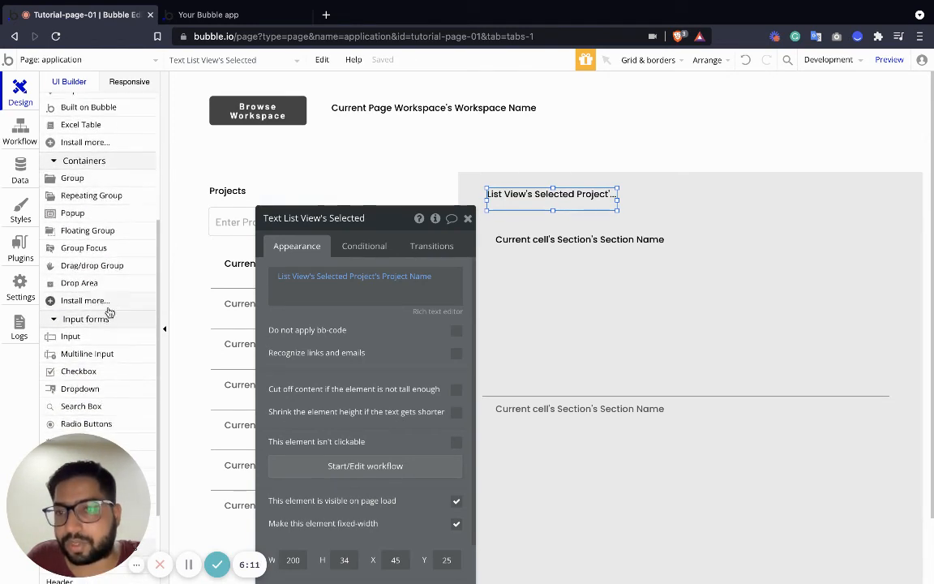
left_click_drag(70, 324, 642, 191)
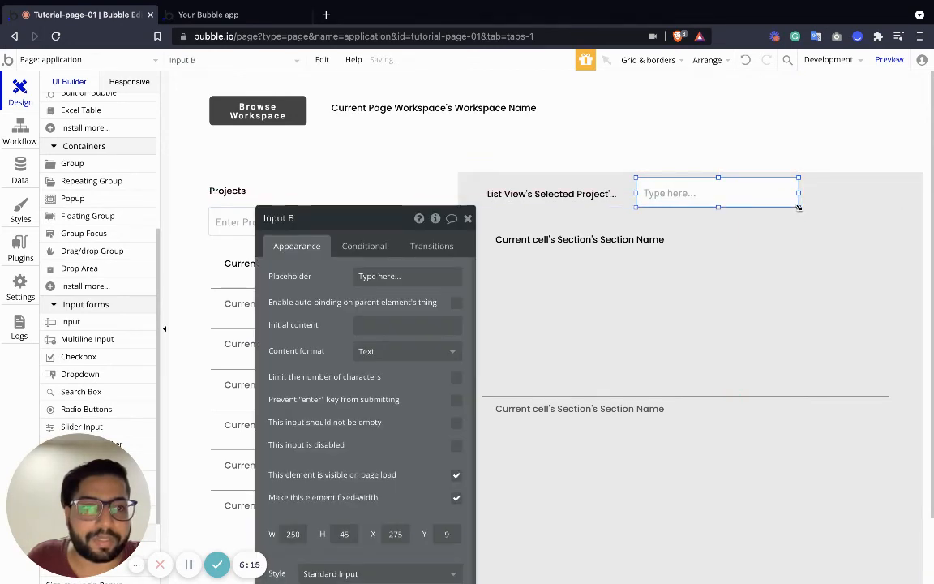
left_click_drag(798, 207, 737, 195)
scroll(84, 173, "up", 4)
left_click_drag(75, 171, 853, 185)
Set the new input's placeholder to "Enter Section Name".
left_click(715, 191)
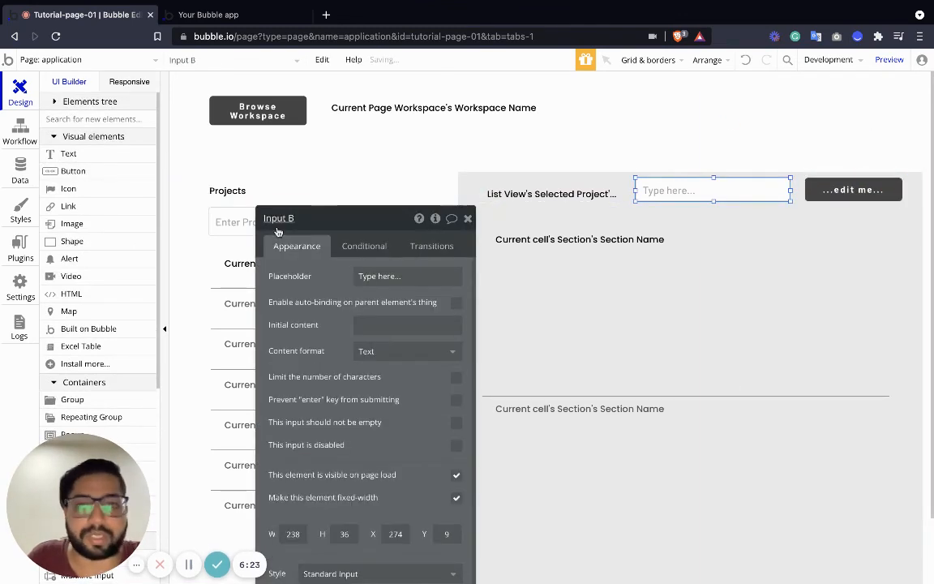
left_click(374, 274)
type("Enter Section N")
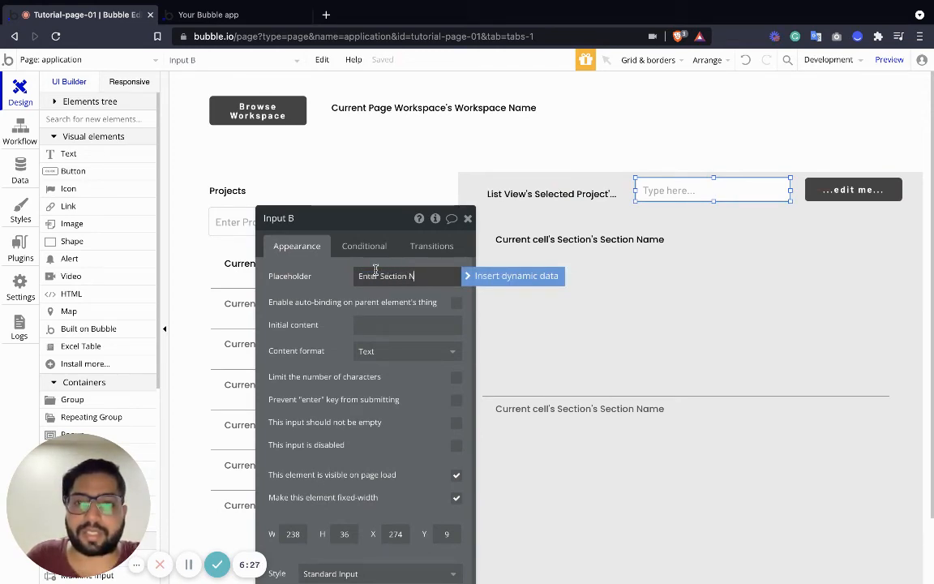
type("ame")
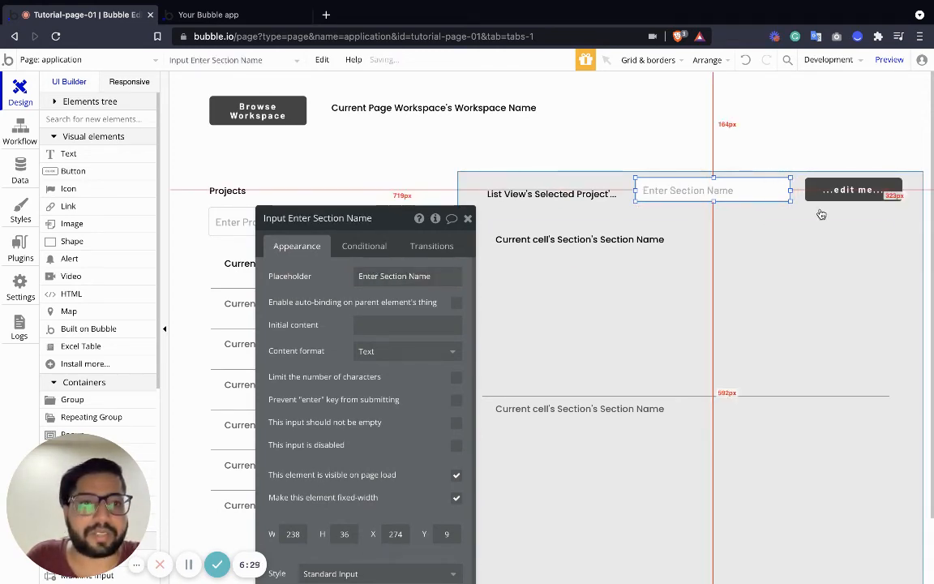
Set the new button's caption to "Create Section".
left_click(846, 203)
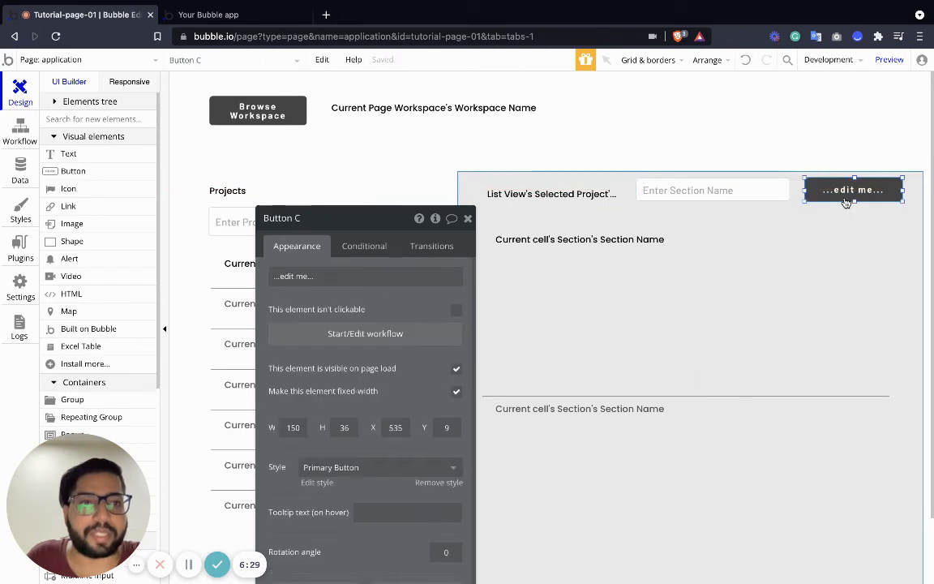
left_click(403, 278)
type("Create Section")
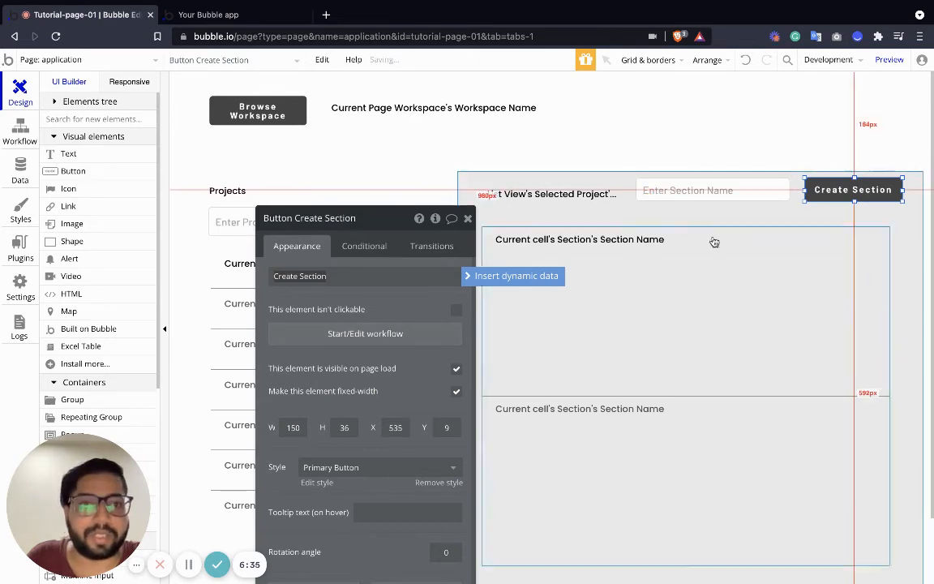
Start a workflow for the Create Section button with an action that creates a new thing of type Section.
left_click(375, 334)
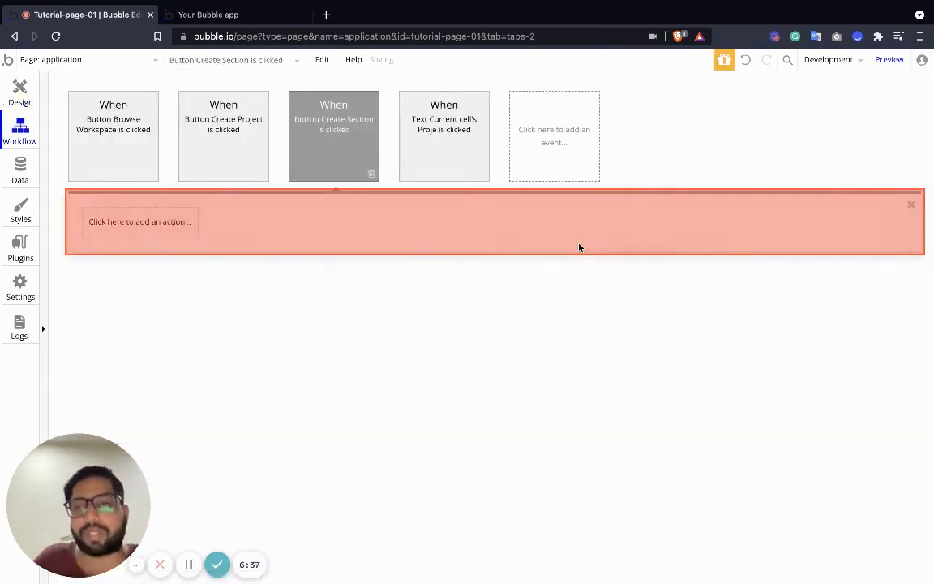
left_click(140, 223)
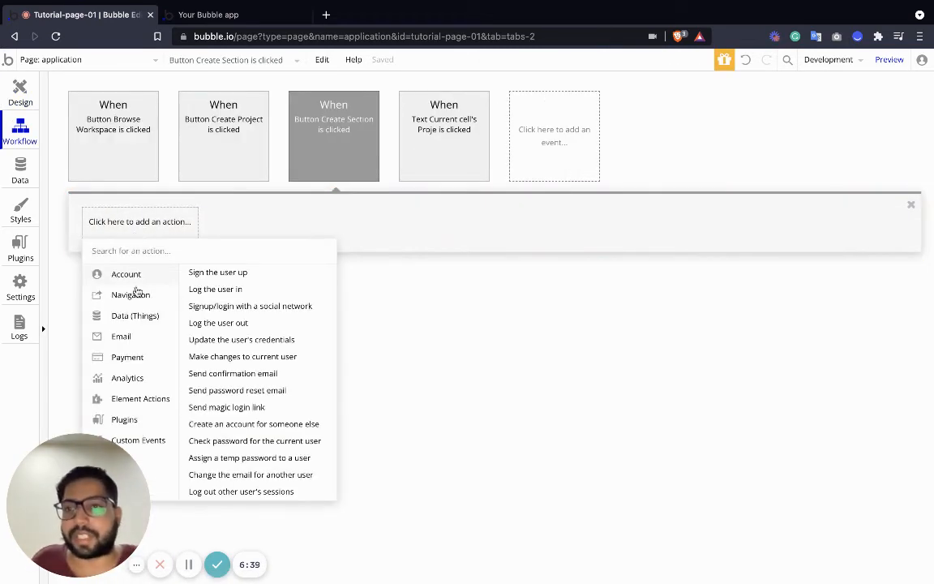
mouse_move(137, 324)
left_click(187, 275)
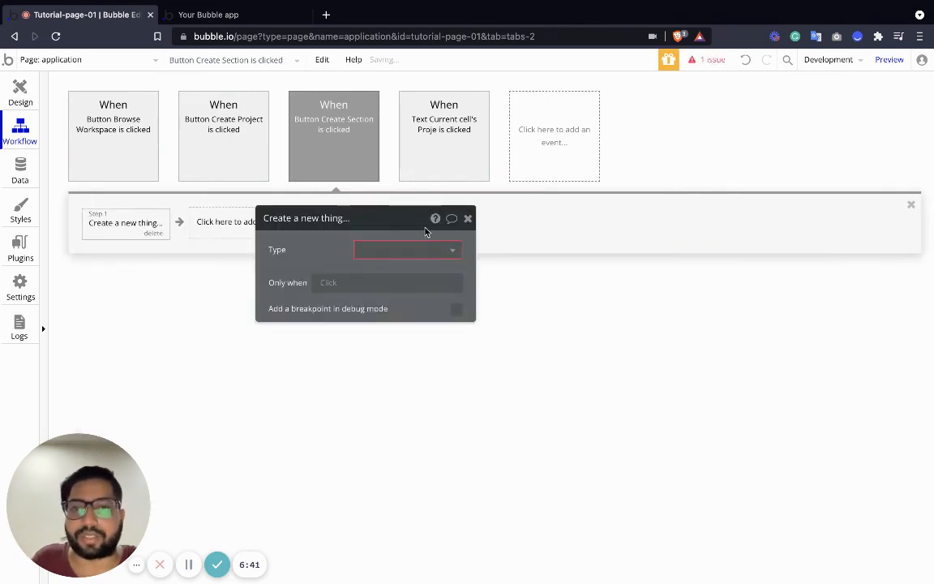
left_click(413, 249)
left_click(376, 292)
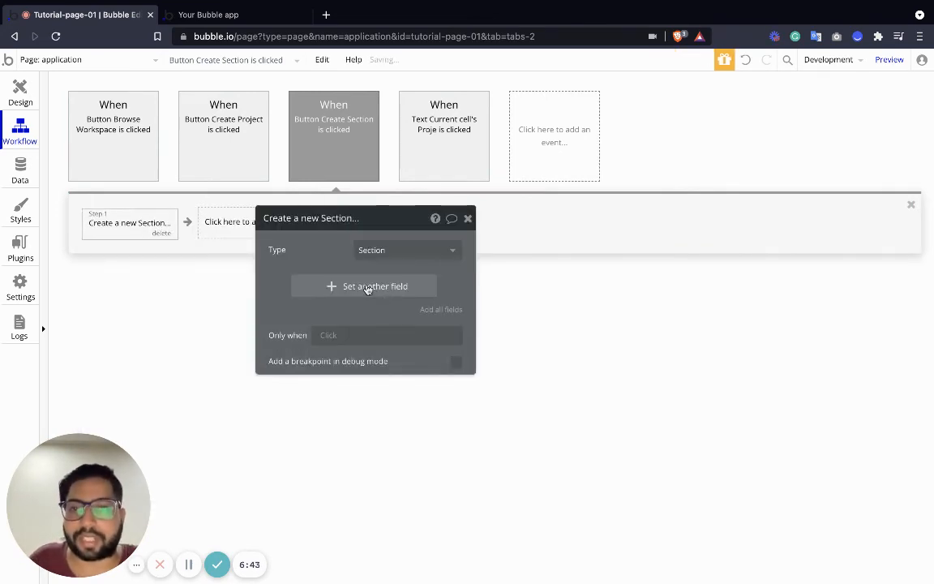
Set the new section's Section Name field to Input Enter Section Name's value.
left_click(367, 289)
left_click(282, 279)
left_click(318, 295)
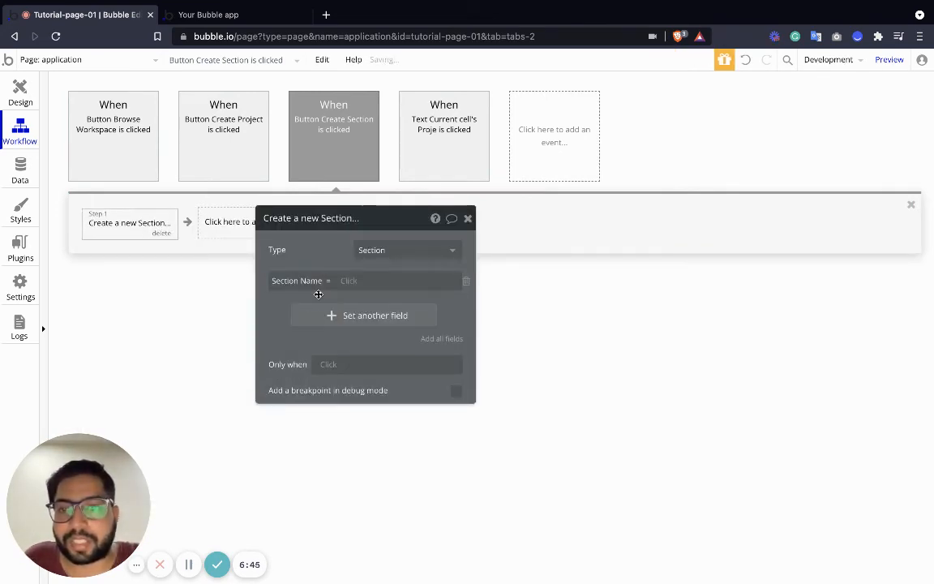
left_click(350, 281)
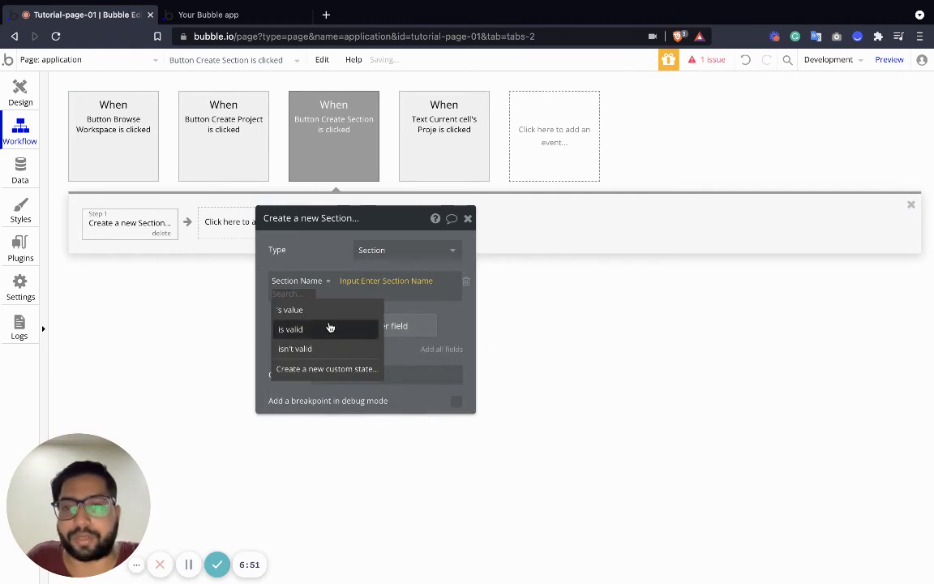
left_click(322, 308)
Set the new section's Section Project field to List View's Selected Project, and return to the page design.
left_click(321, 308)
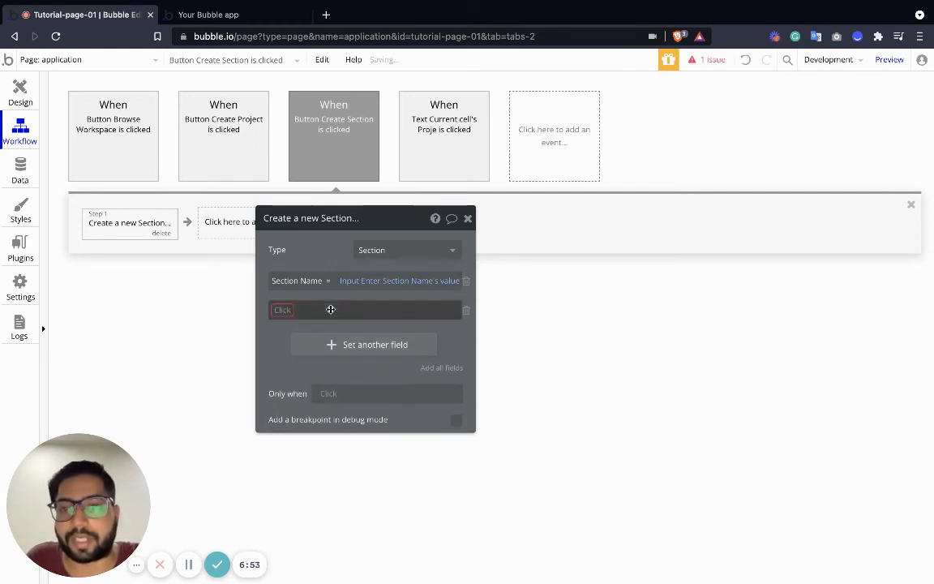
left_click(311, 342)
left_click(348, 308)
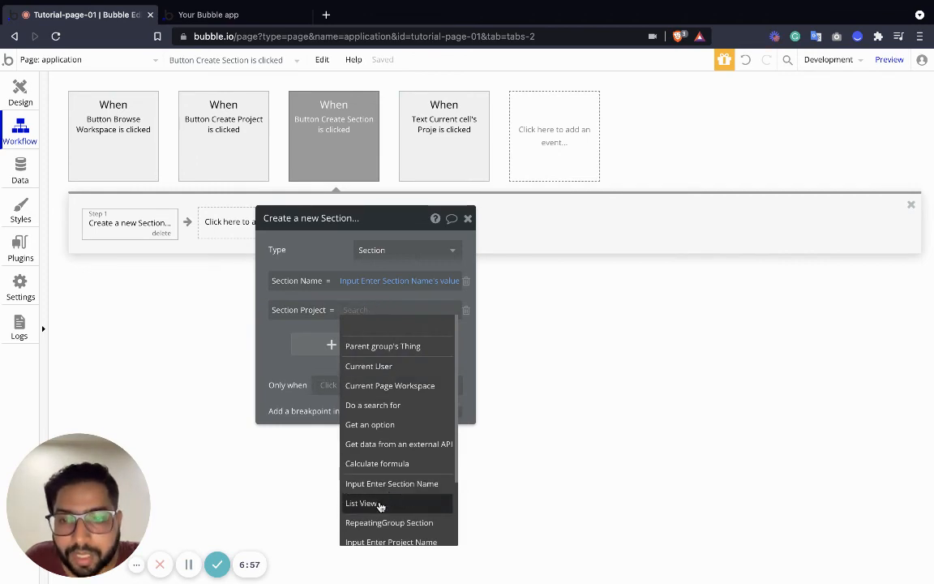
left_click(374, 503)
left_click(421, 326)
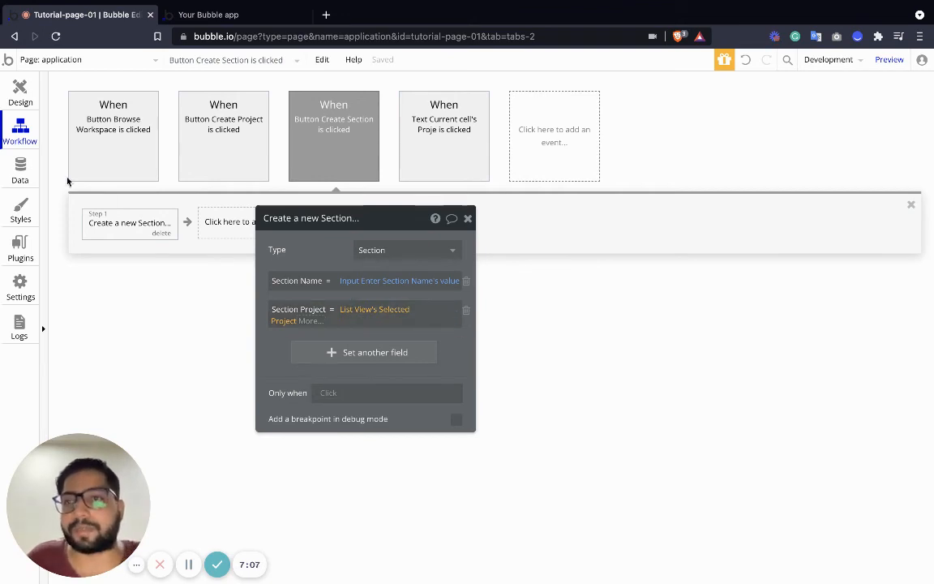
left_click(20, 93)
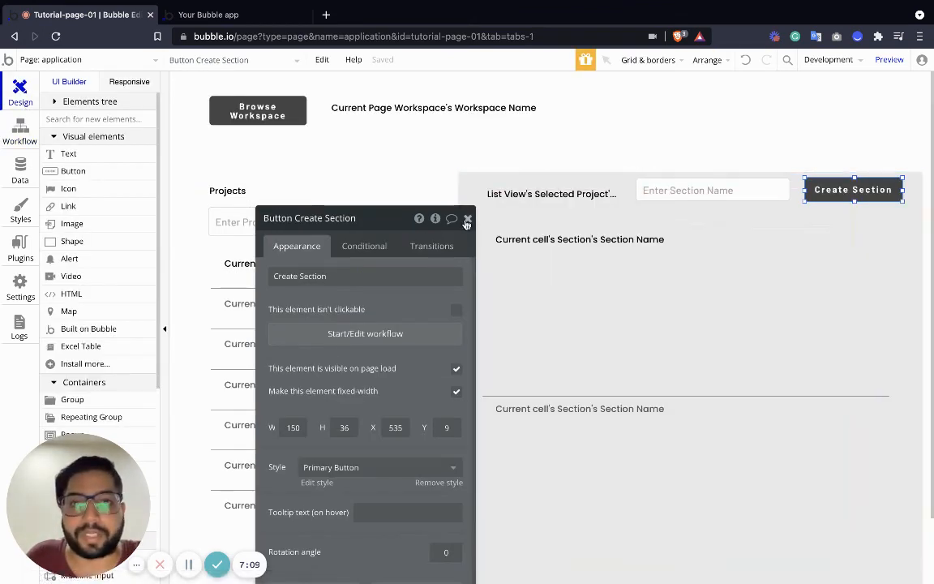
left_click(469, 219)
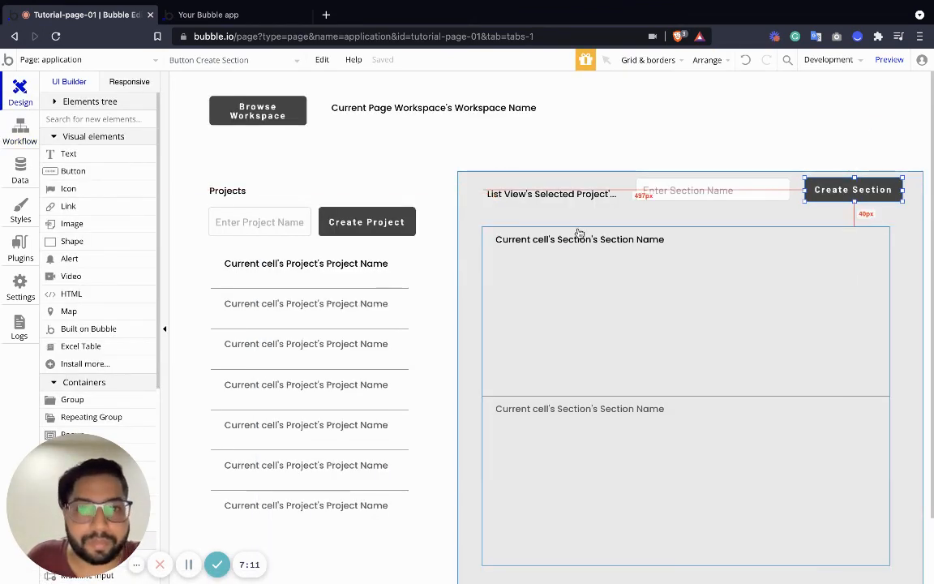
left_click(494, 233)
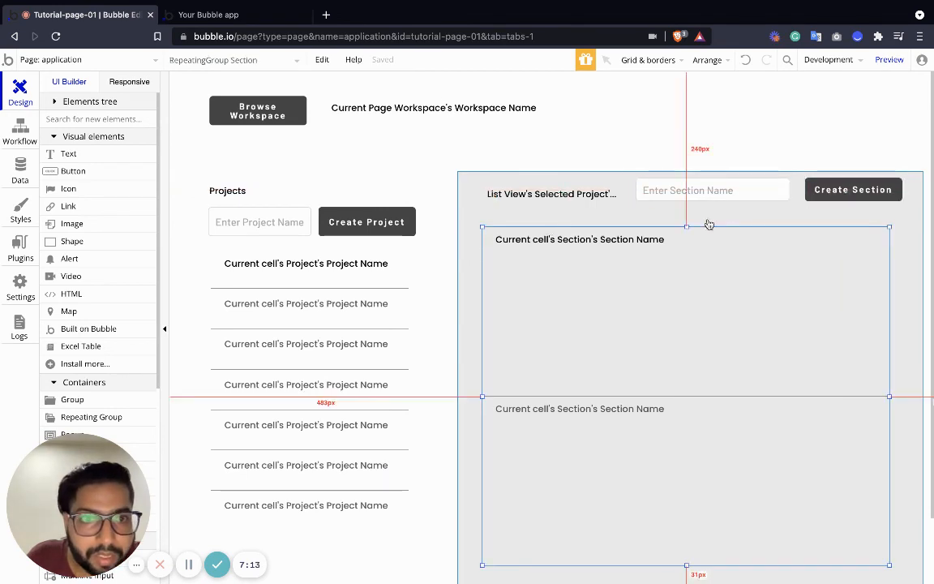
left_click(588, 269)
left_click(636, 240)
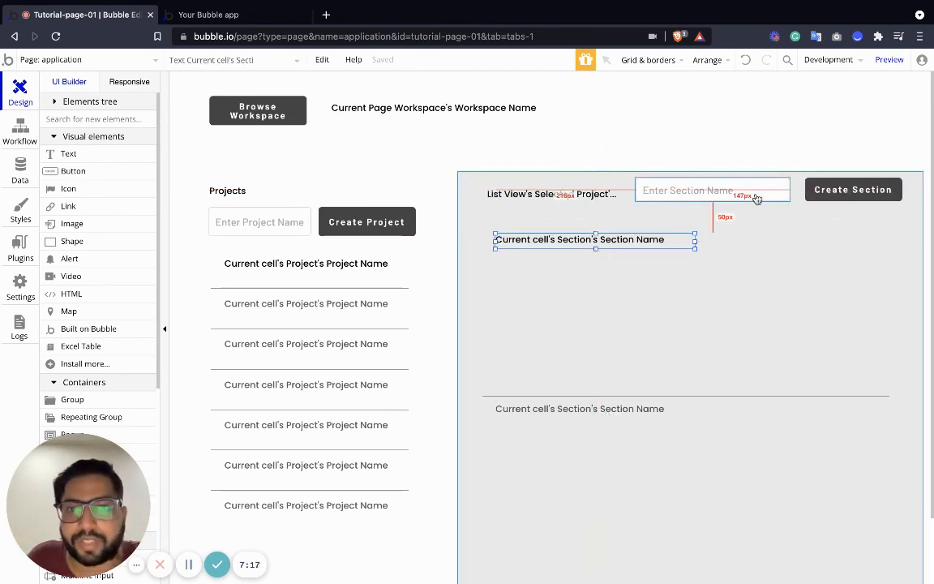
Add a condition to the project name text in the project list for when RepeatingGroup Project's Selected State is "yes".
left_click(314, 266)
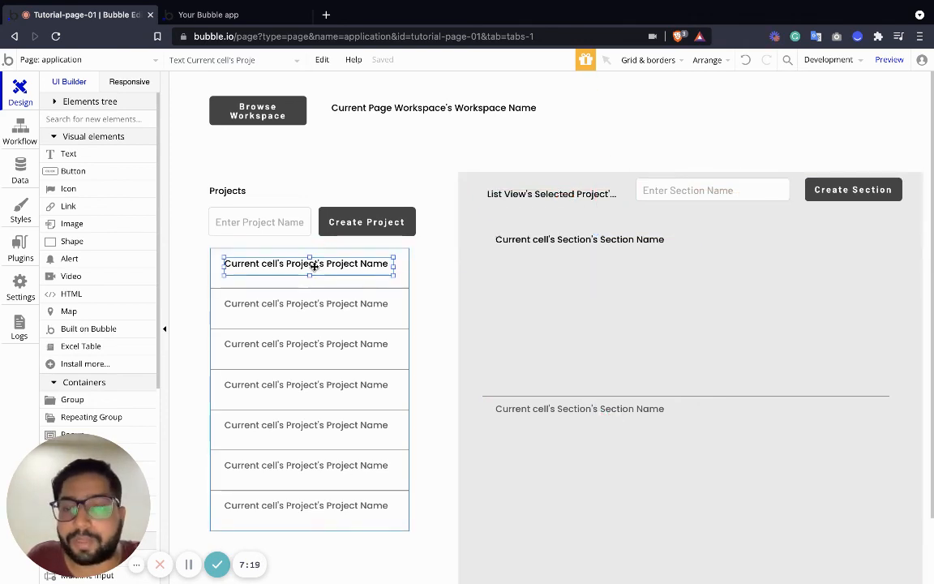
key("alt")
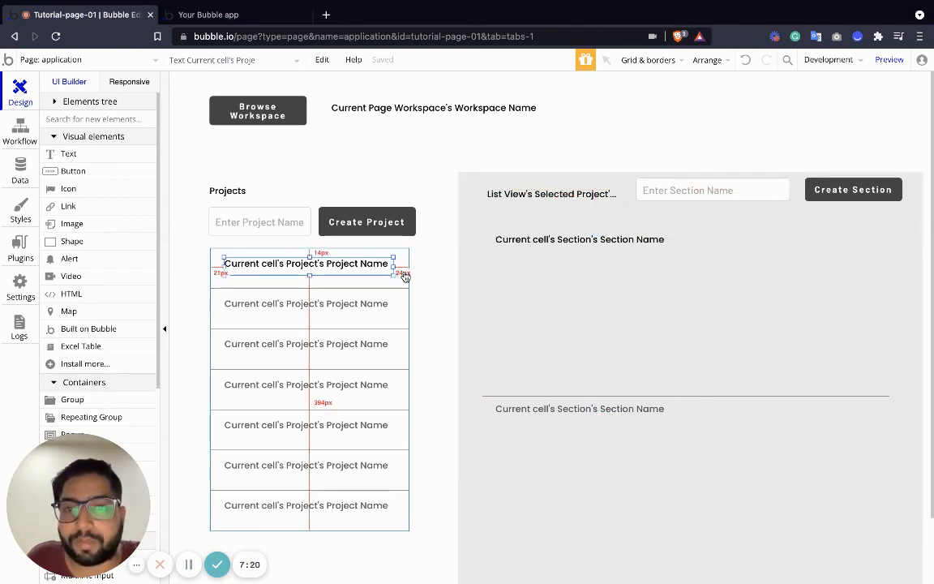
double_click(361, 265)
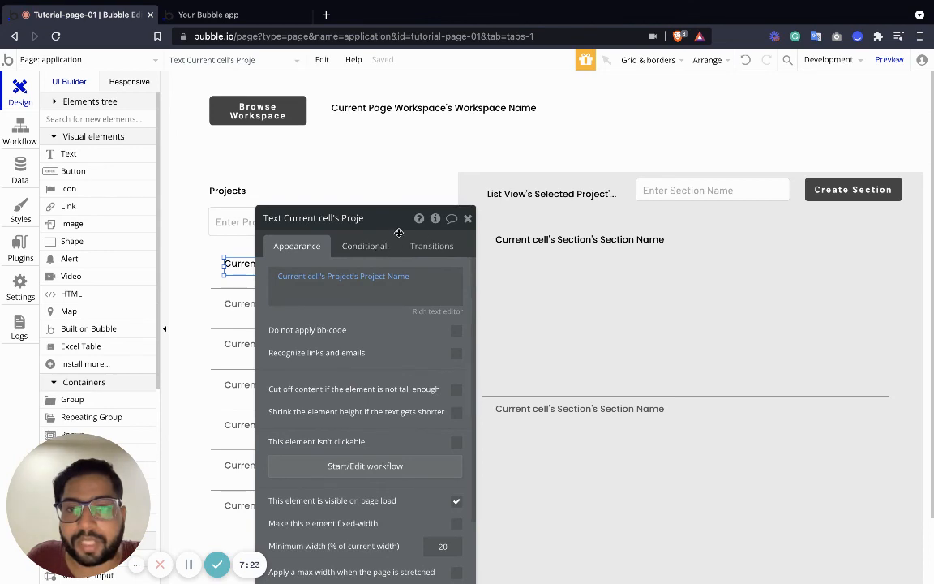
left_click(365, 247)
left_click(359, 276)
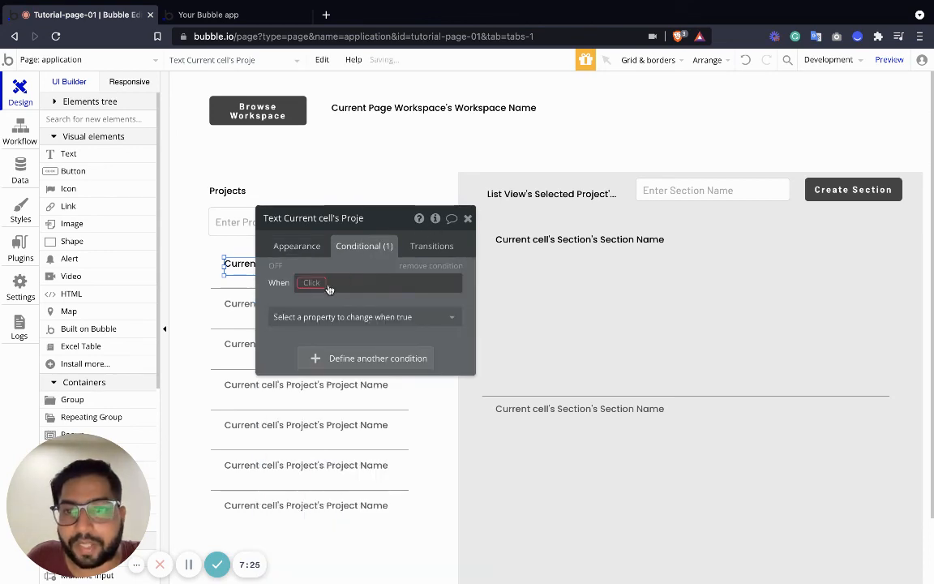
left_click(320, 283)
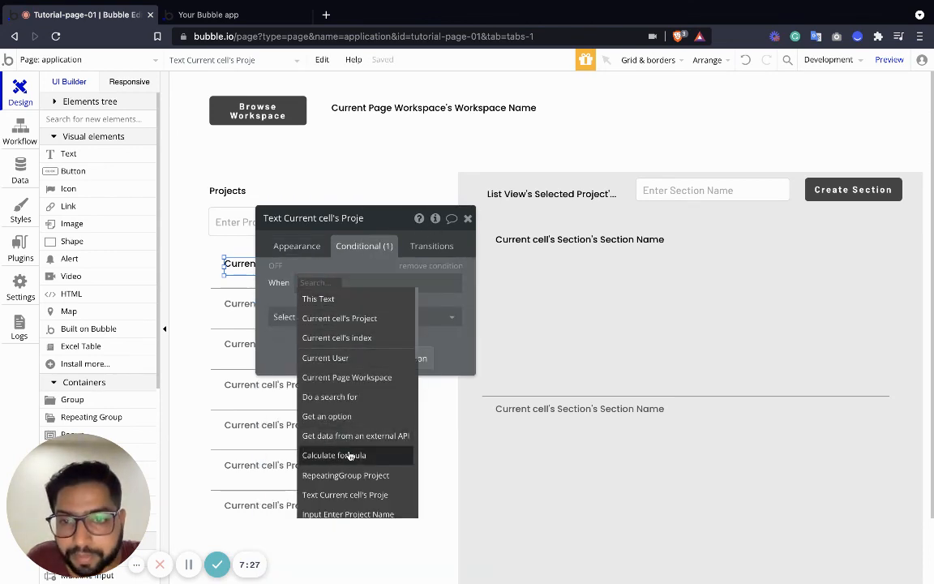
scroll(369, 446, "down", 1)
left_click(375, 454)
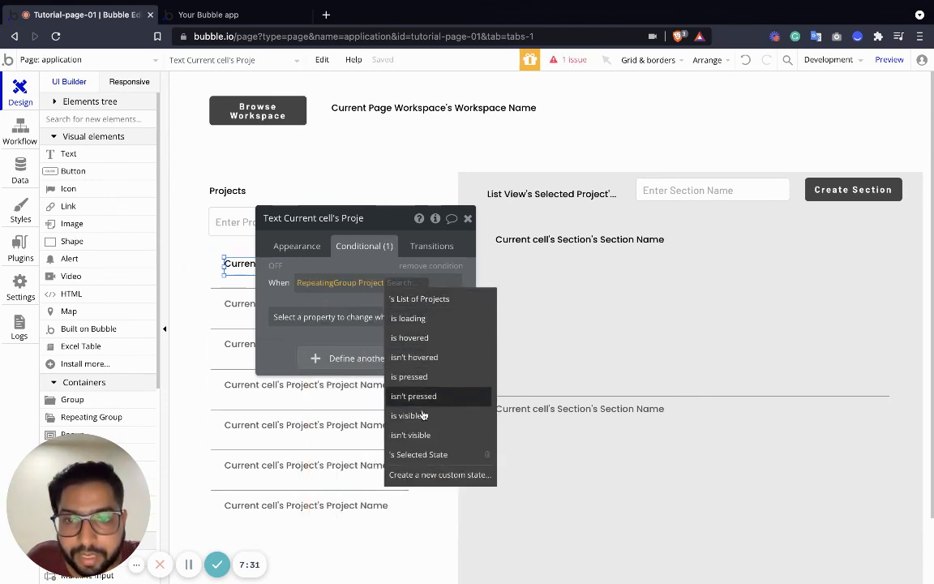
left_click(427, 454)
left_click(317, 296)
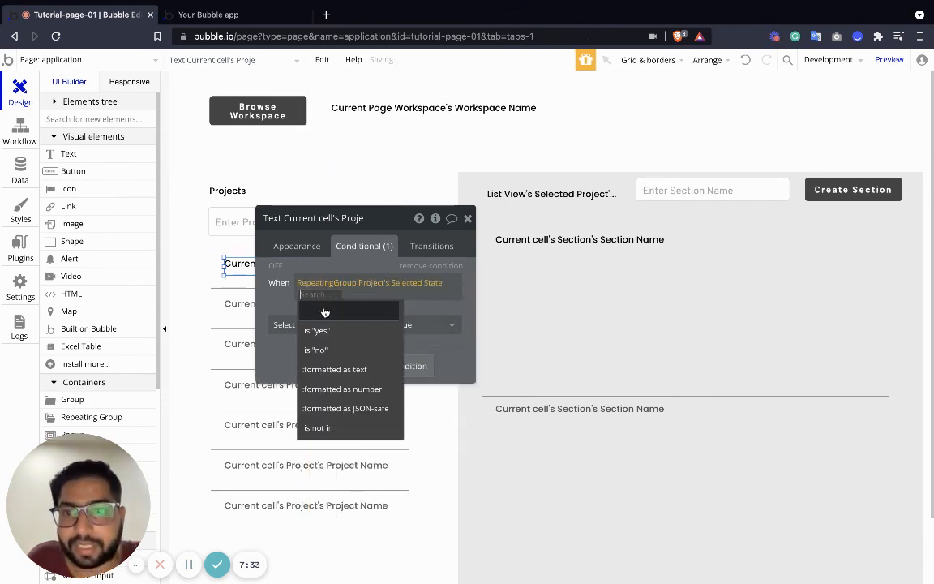
left_click(328, 328)
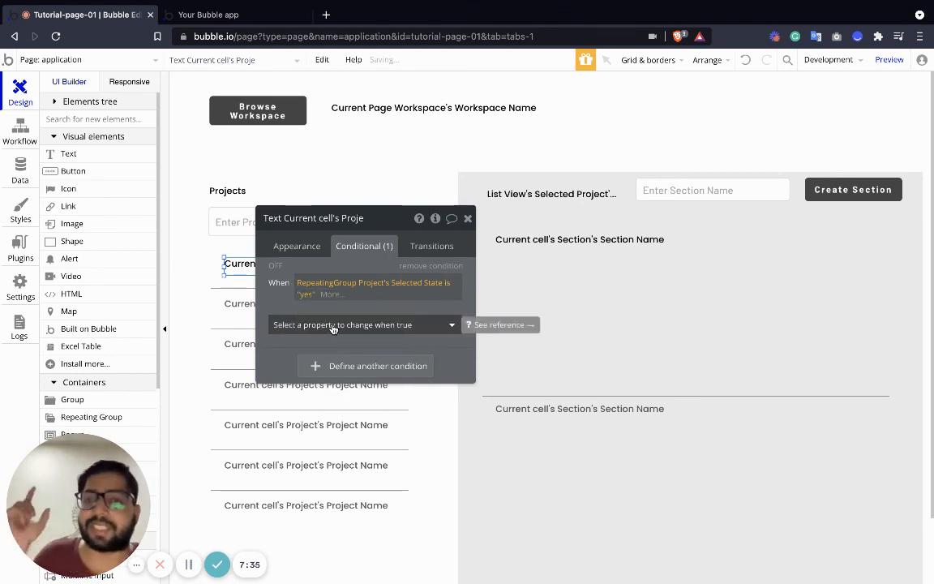
Make the condition change the project name's font color to red, #FF0000.
left_click(348, 326)
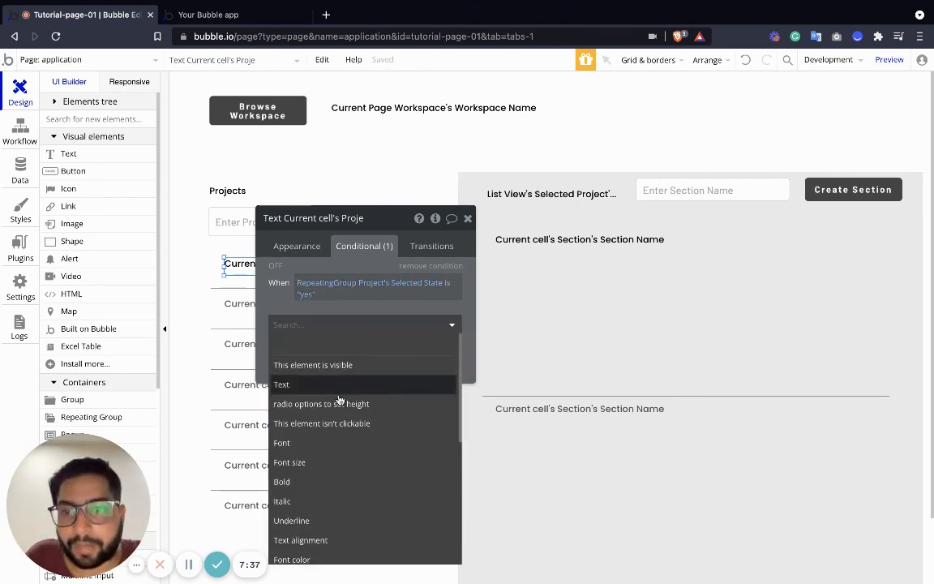
scroll(327, 453, "down", 3)
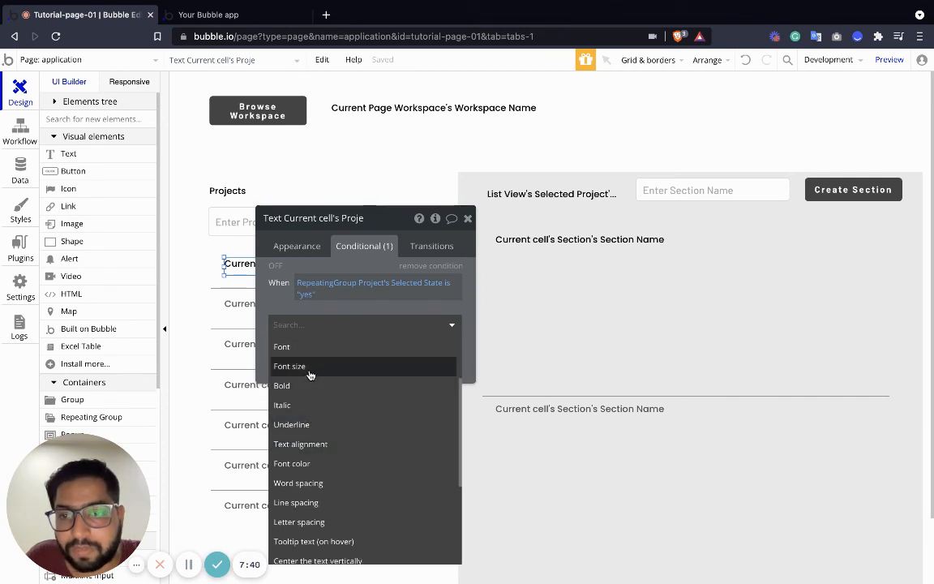
left_click(308, 464)
left_click(415, 321)
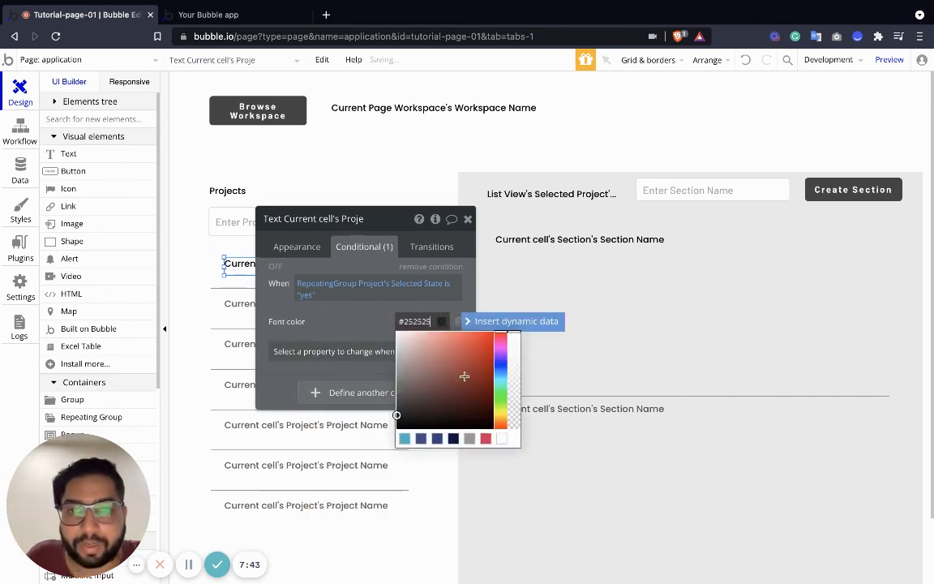
left_click_drag(466, 369, 537, 316)
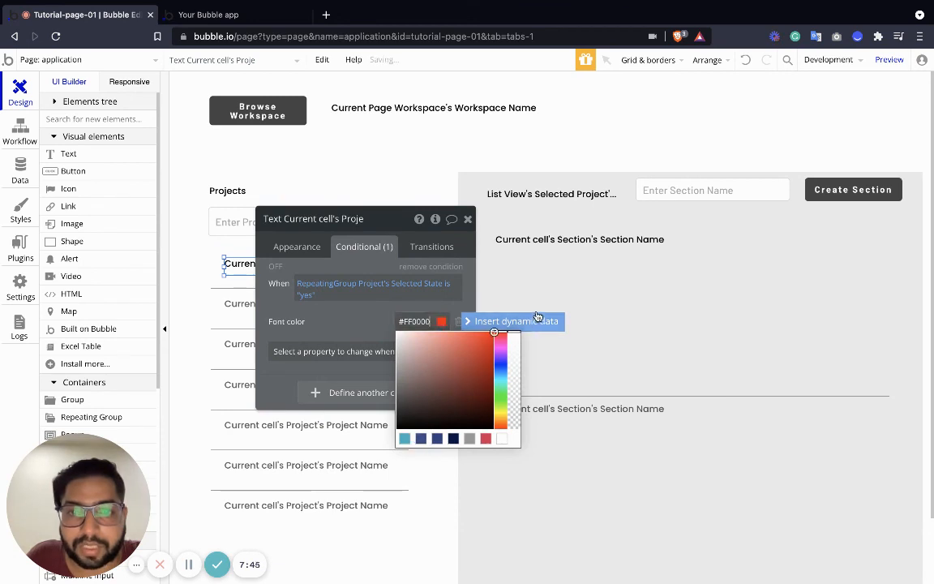
left_click(550, 136)
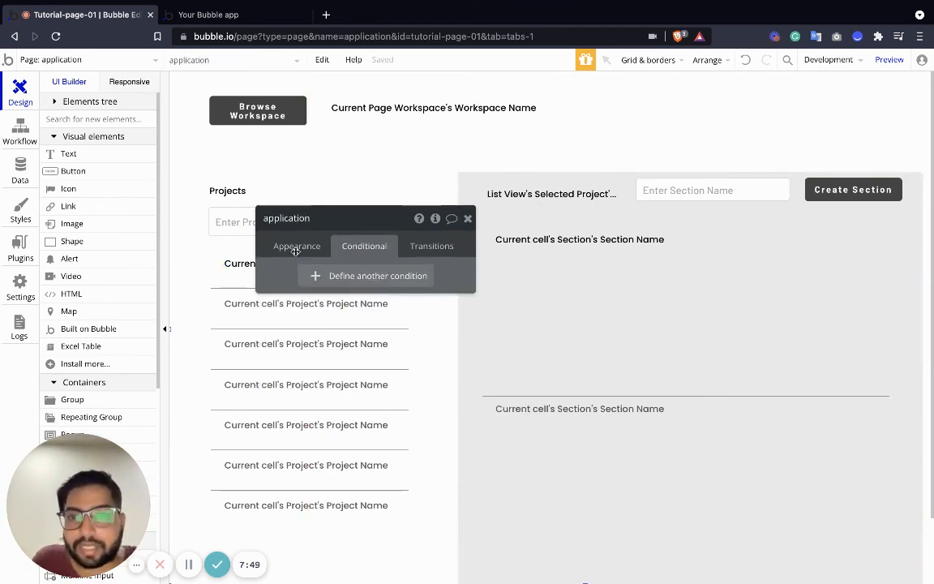
Review the project name text's condition and preview the application page.
left_click(234, 264)
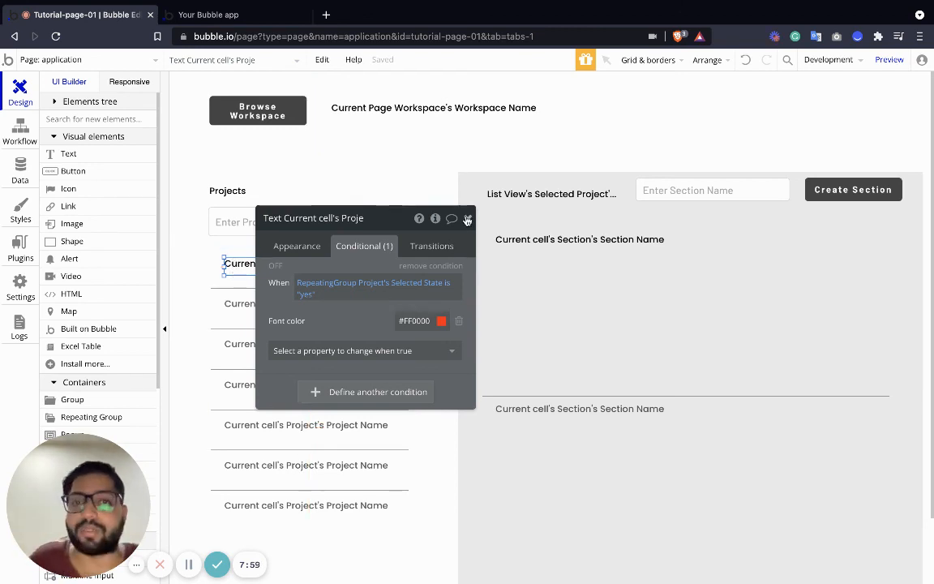
left_click(466, 219)
left_click(889, 59)
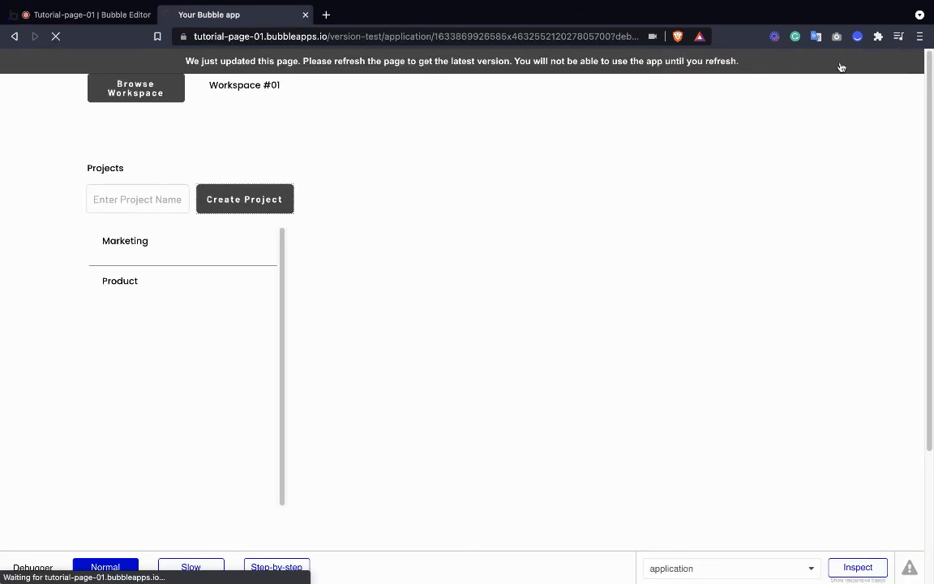